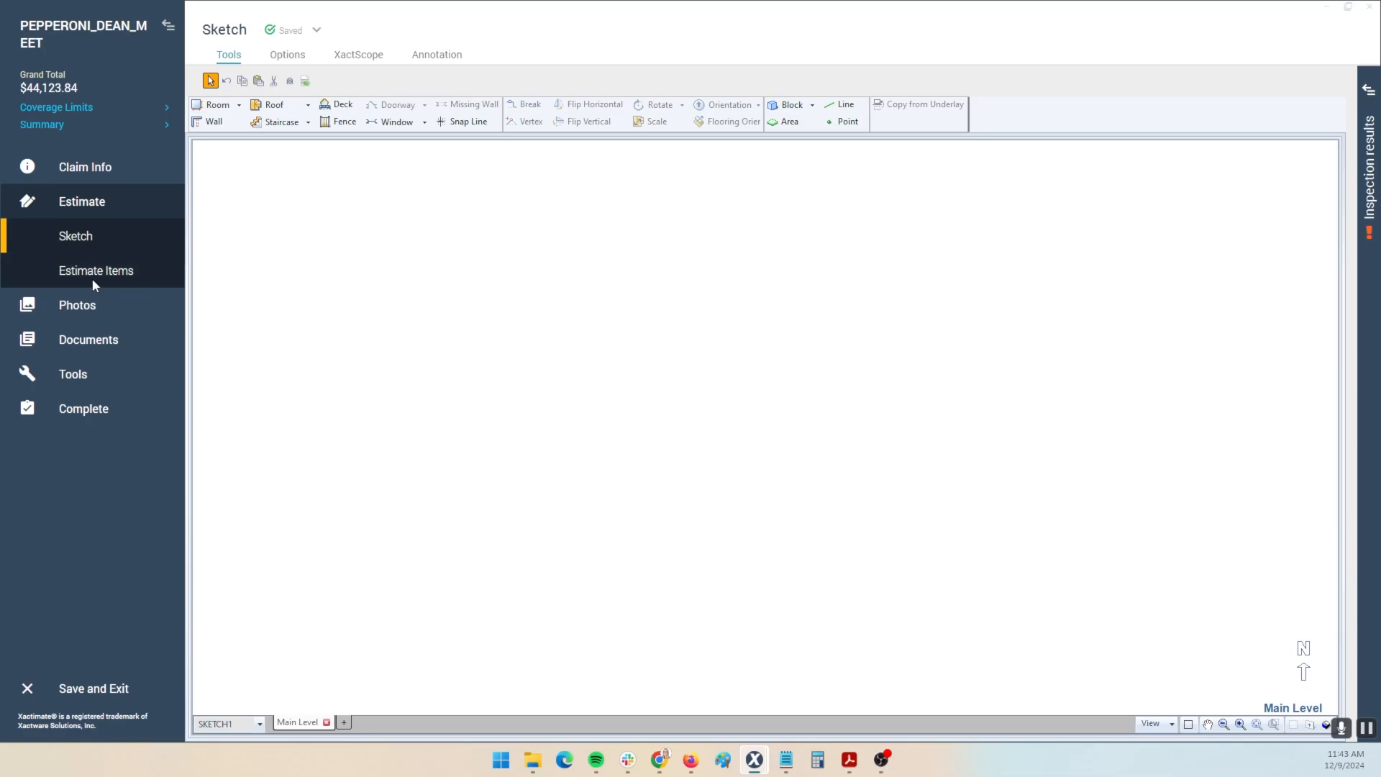
# - Go back to the sketch page and place a 12' x 12' Room1
pyautogui.click(93, 278)
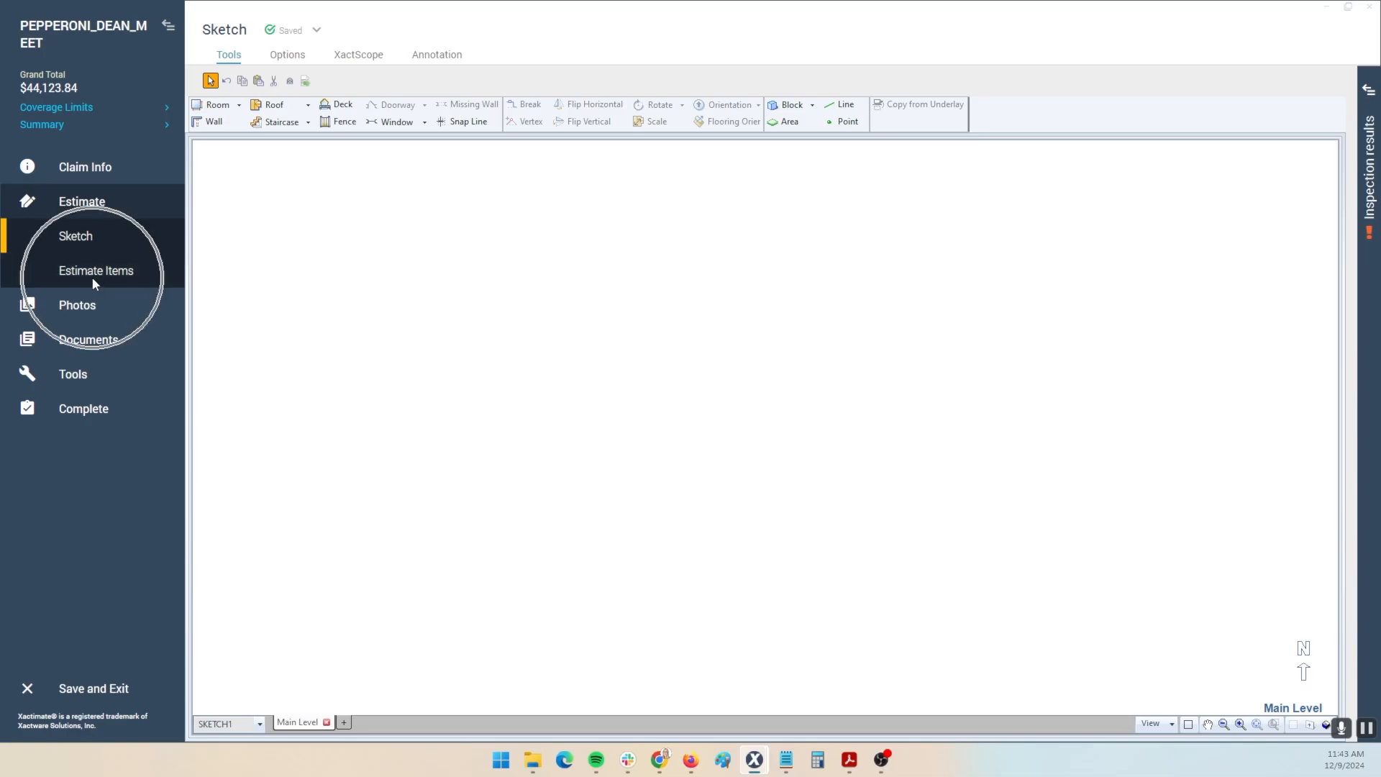
pyautogui.click(89, 239)
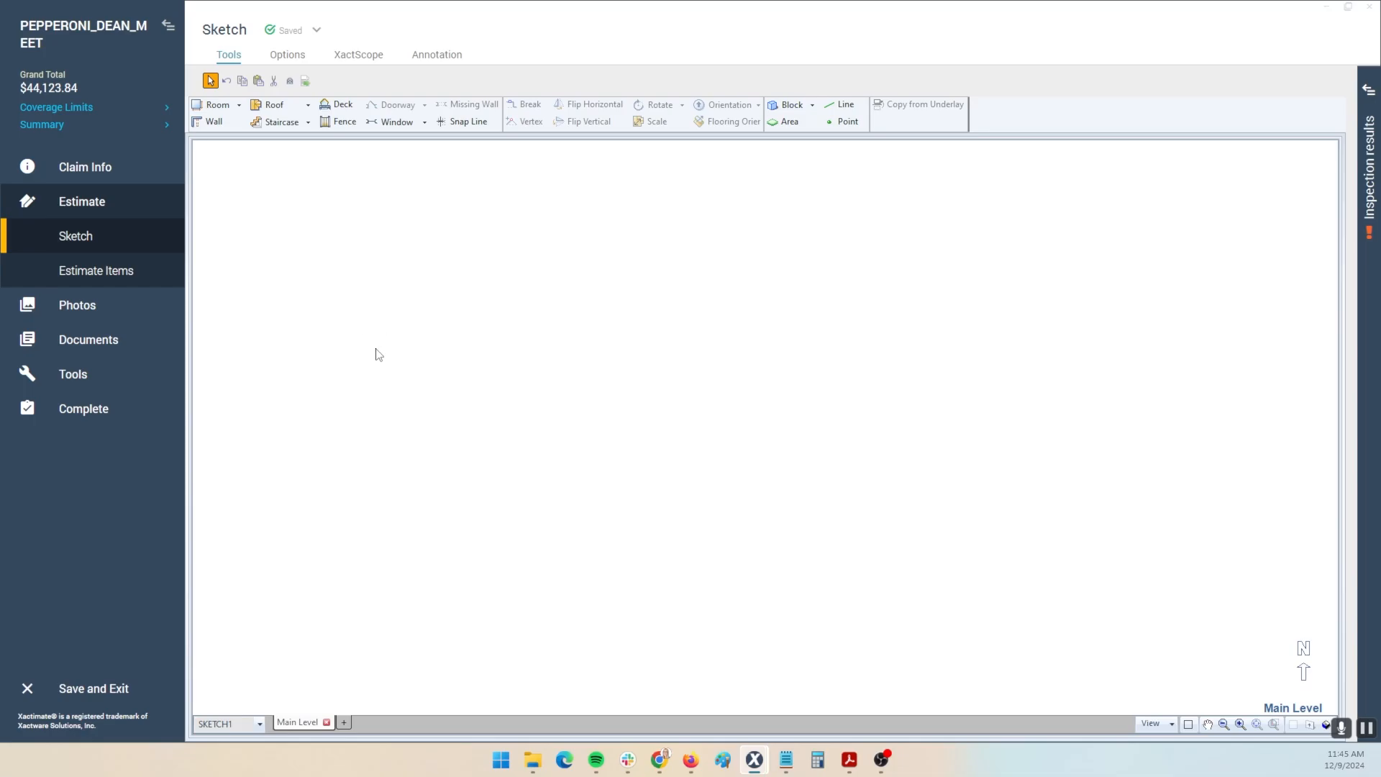
pyautogui.press('r')
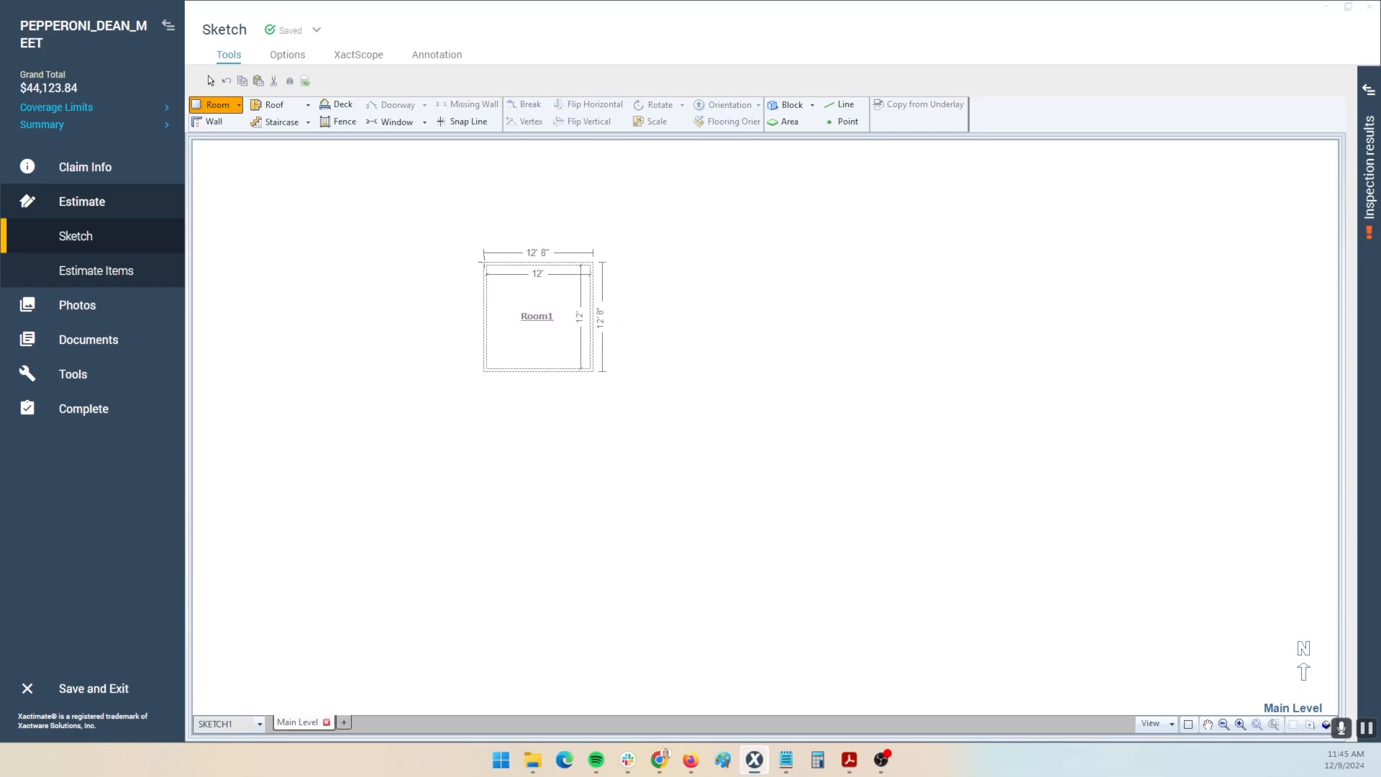
pyautogui.click(484, 261)
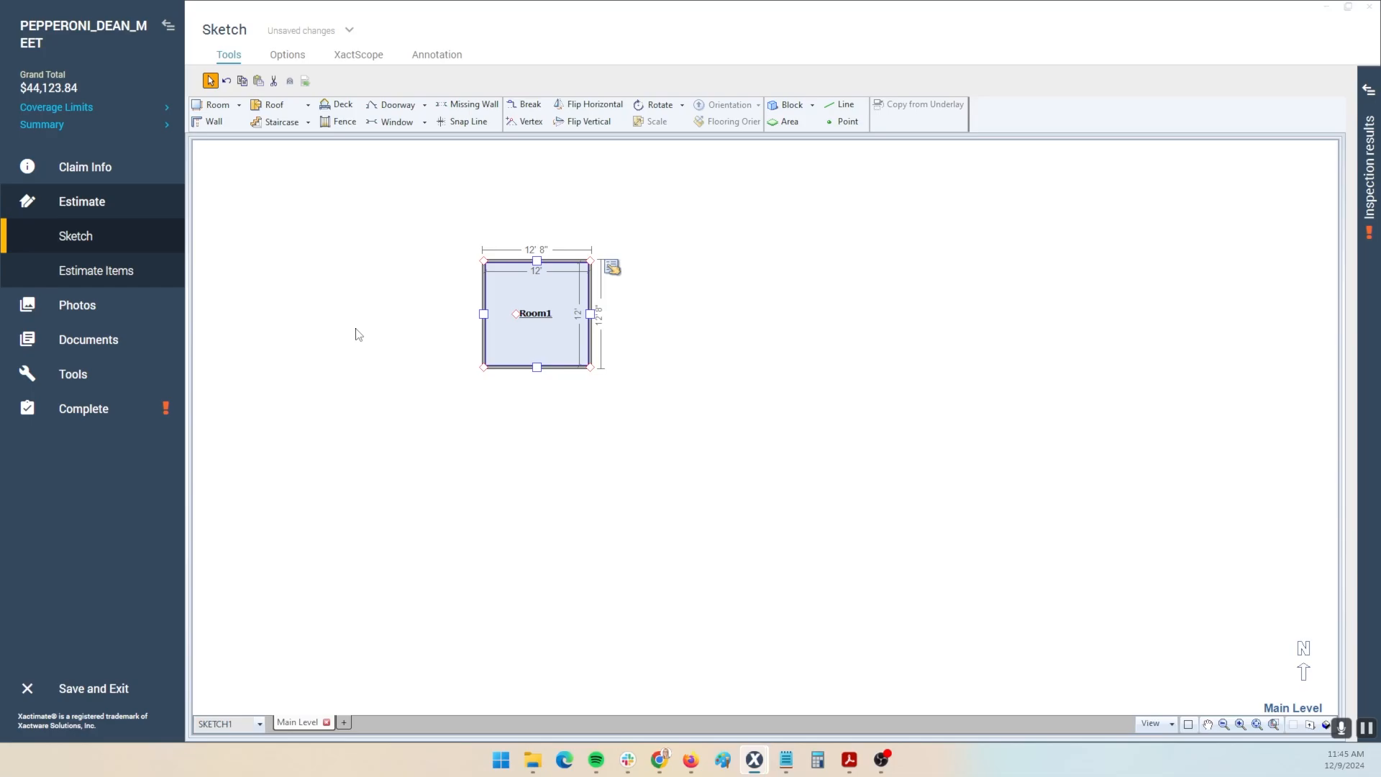
# - Add a door on Room1's left wall and an 8' 11" opening along its top wall
pyautogui.press('d')
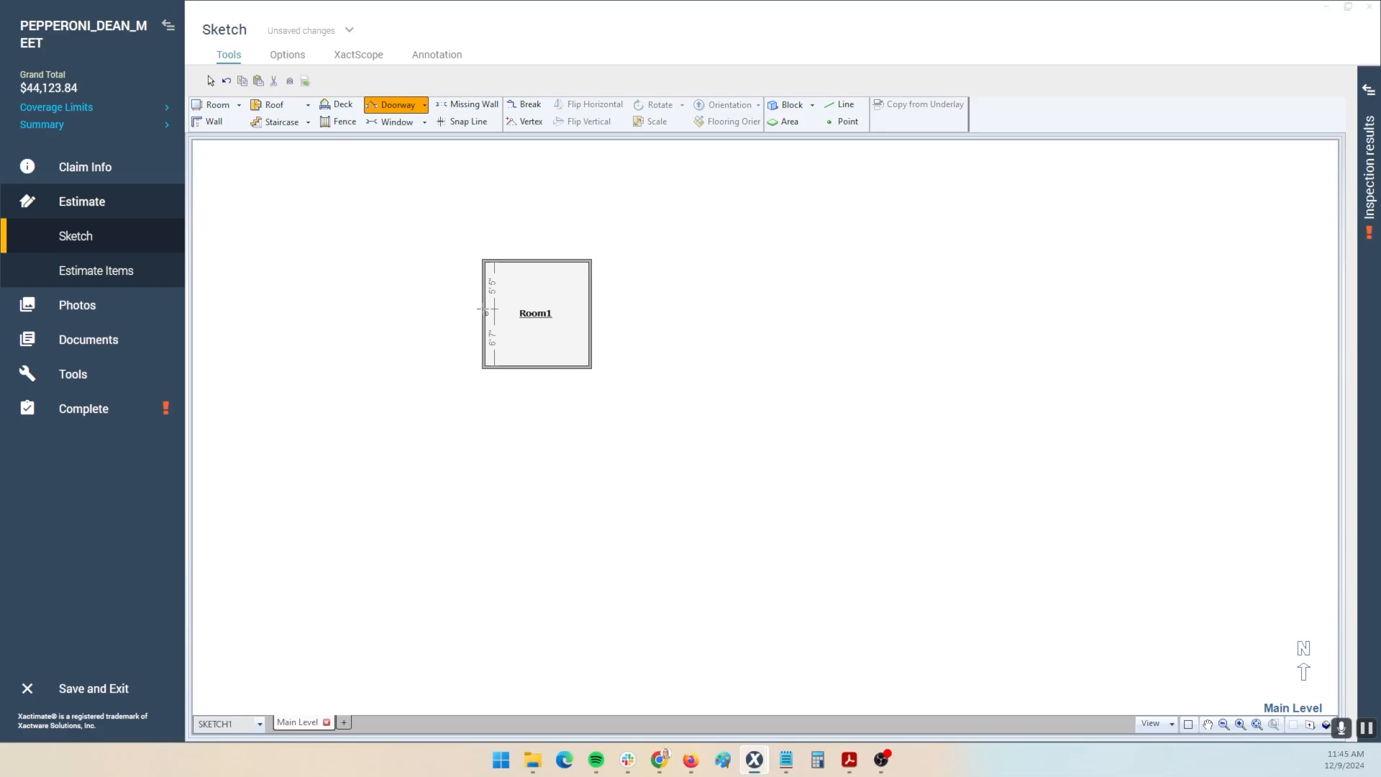
pyautogui.click(486, 310)
pyautogui.press('d')
pyautogui.moveTo(500, 257); pyautogui.dragTo(577, 259)
pyautogui.click(508, 286)
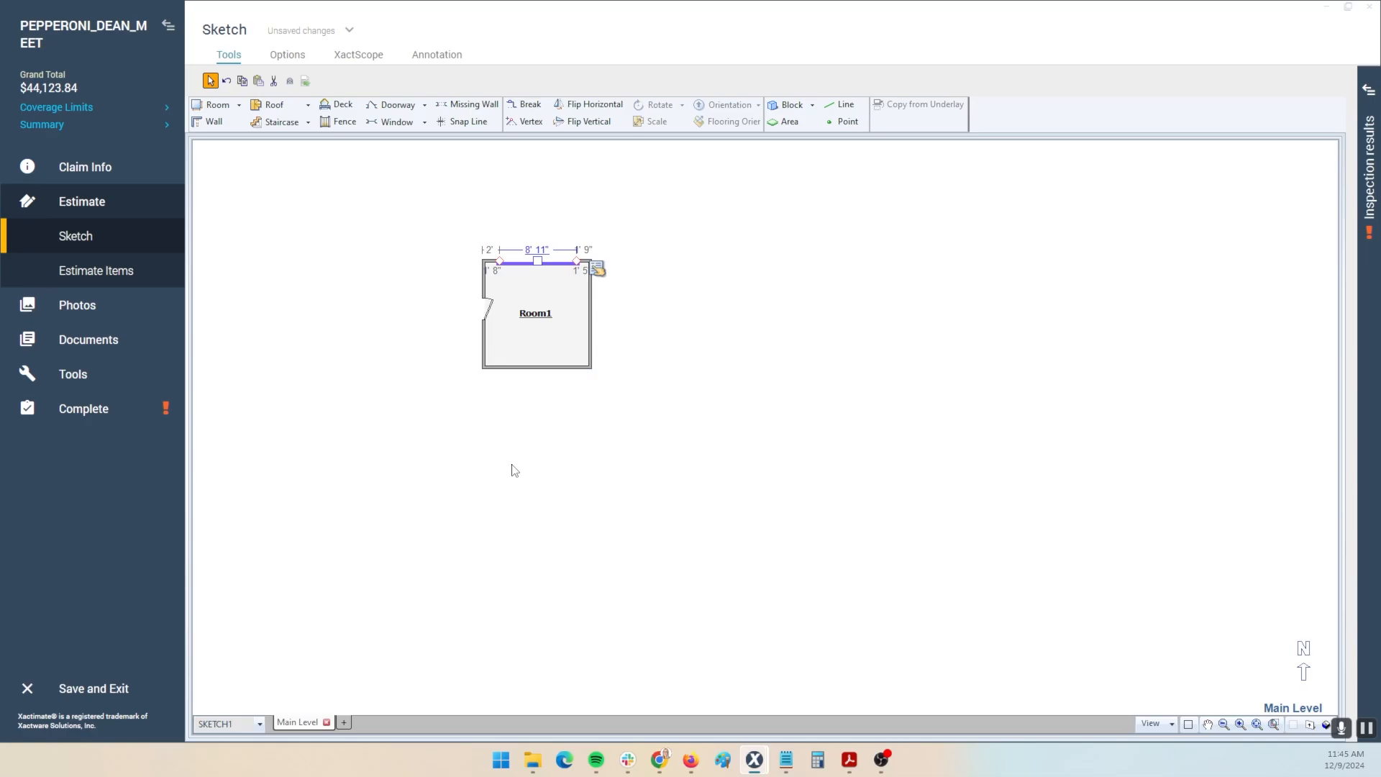
pyautogui.scroll(-3, 546, 348)
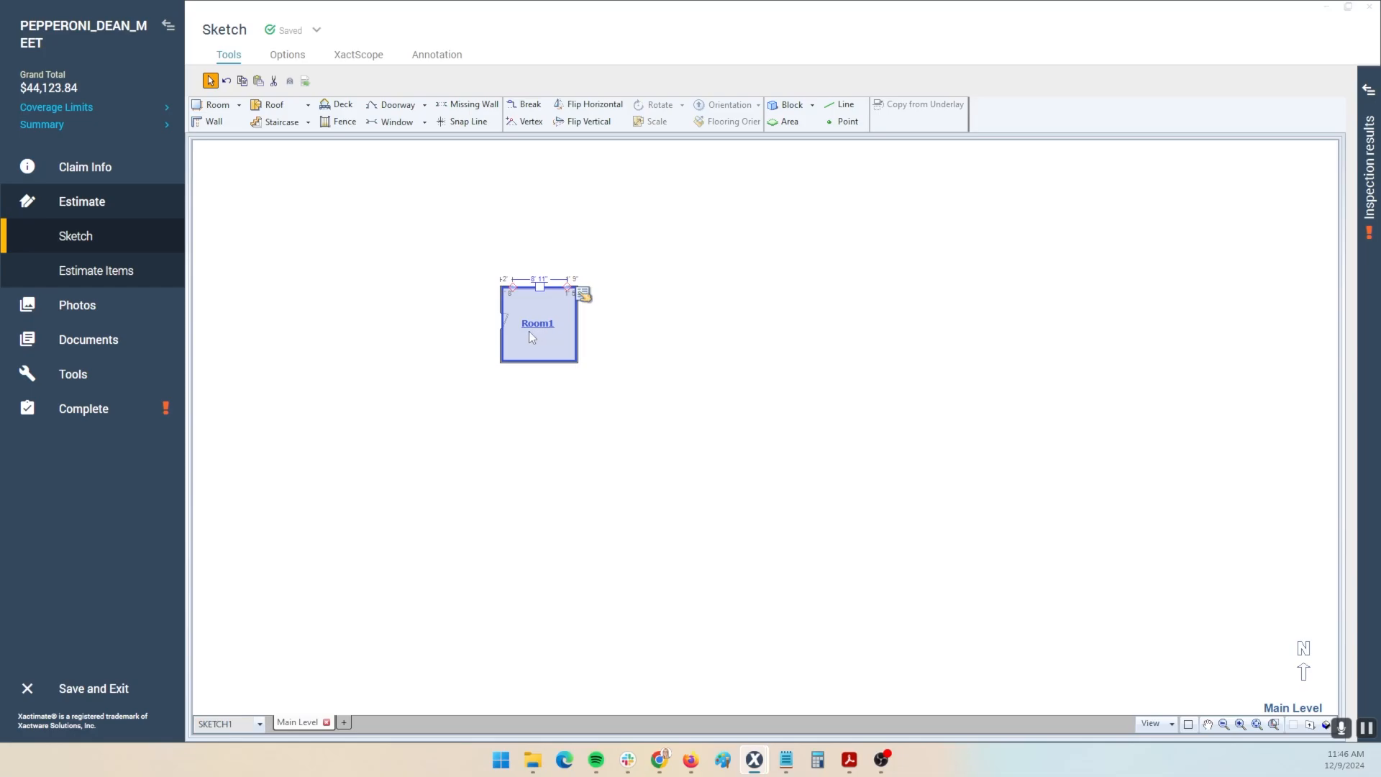
pyautogui.scroll(10, 528, 326)
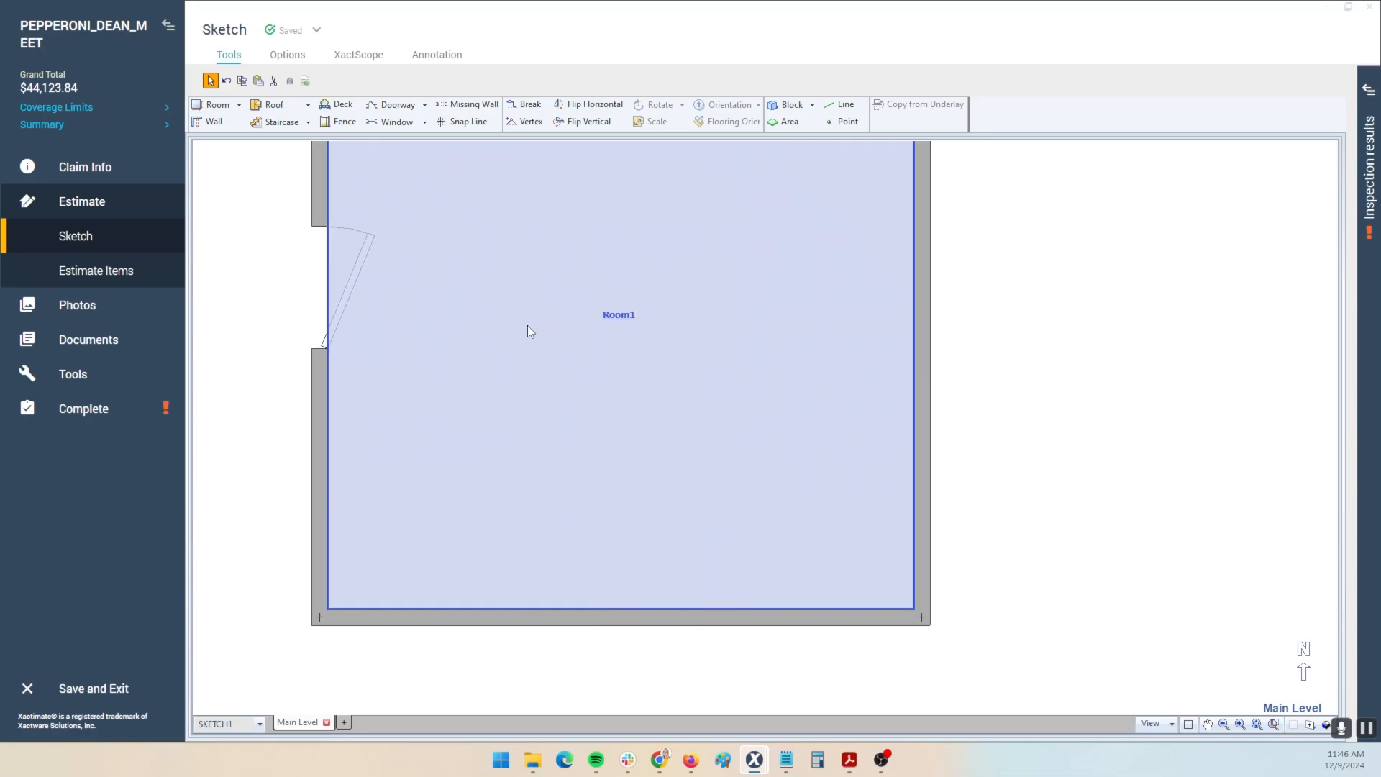
pyautogui.scroll(2, 528, 325)
pyautogui.scroll(-12, 528, 326)
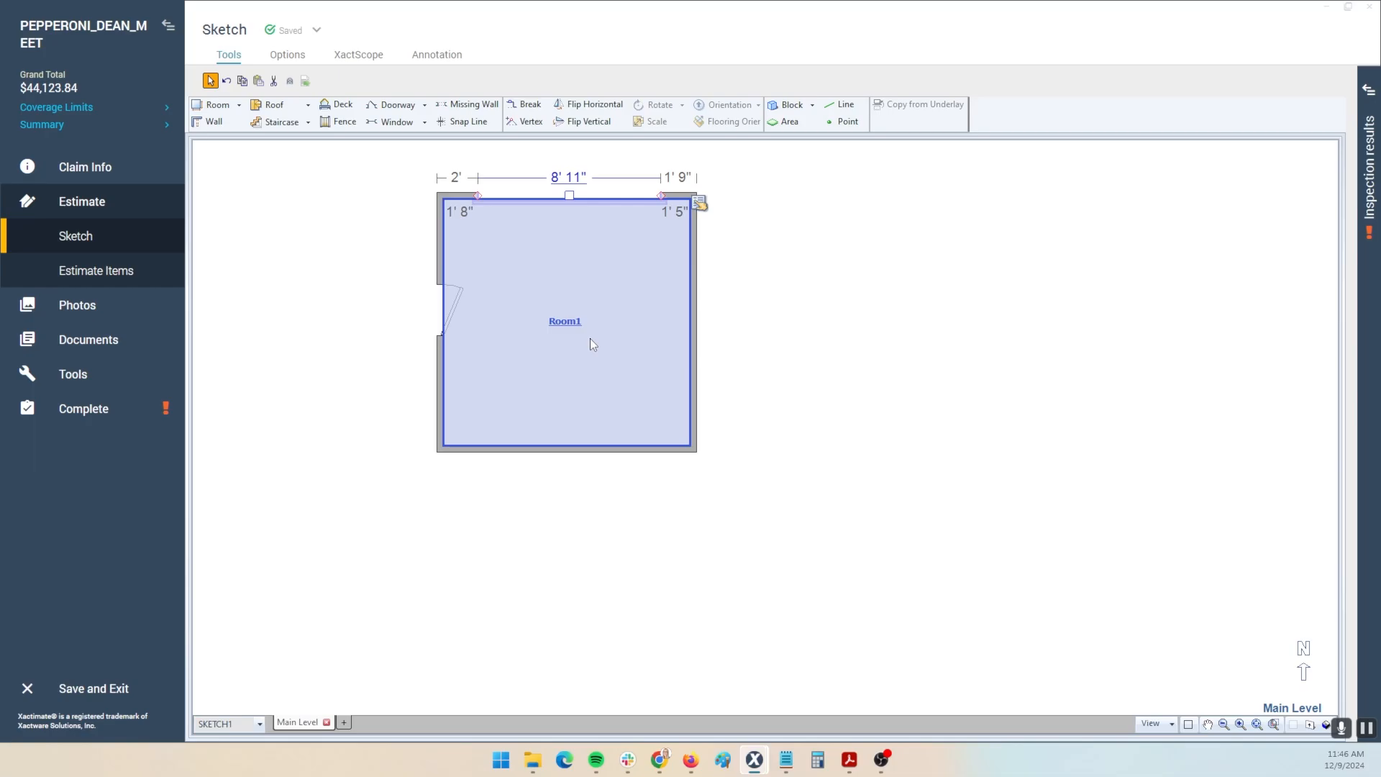
pyautogui.scroll(8, 590, 338)
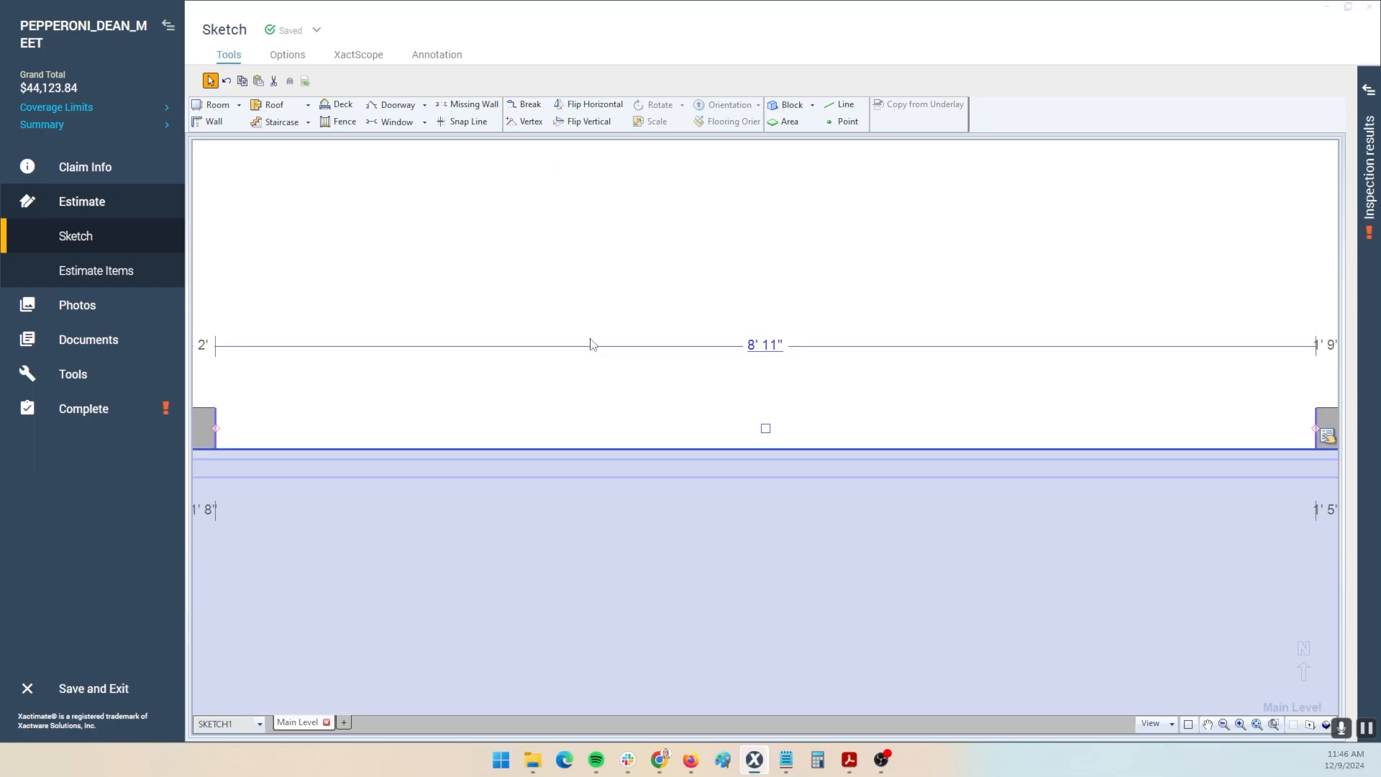
pyautogui.scroll(-5, 706, 410)
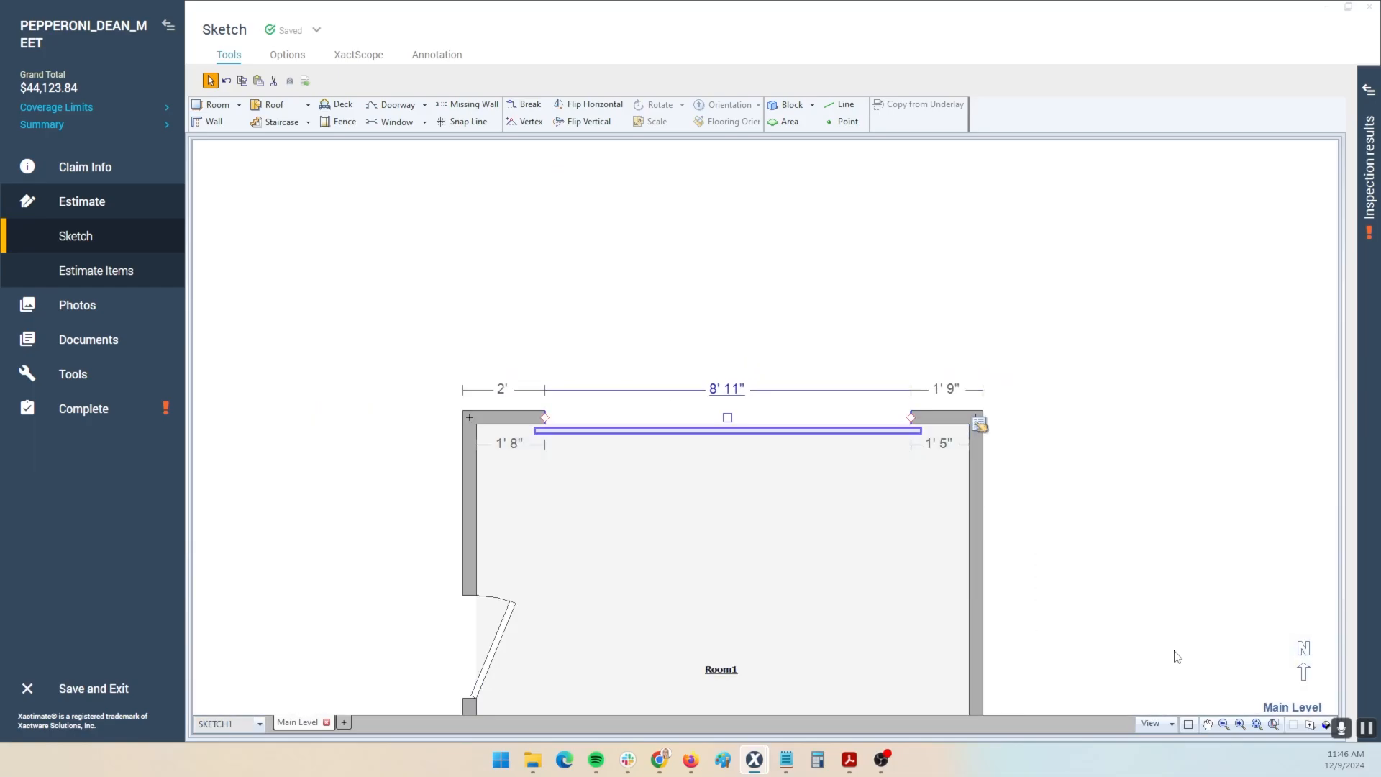
pyautogui.click(1258, 724)
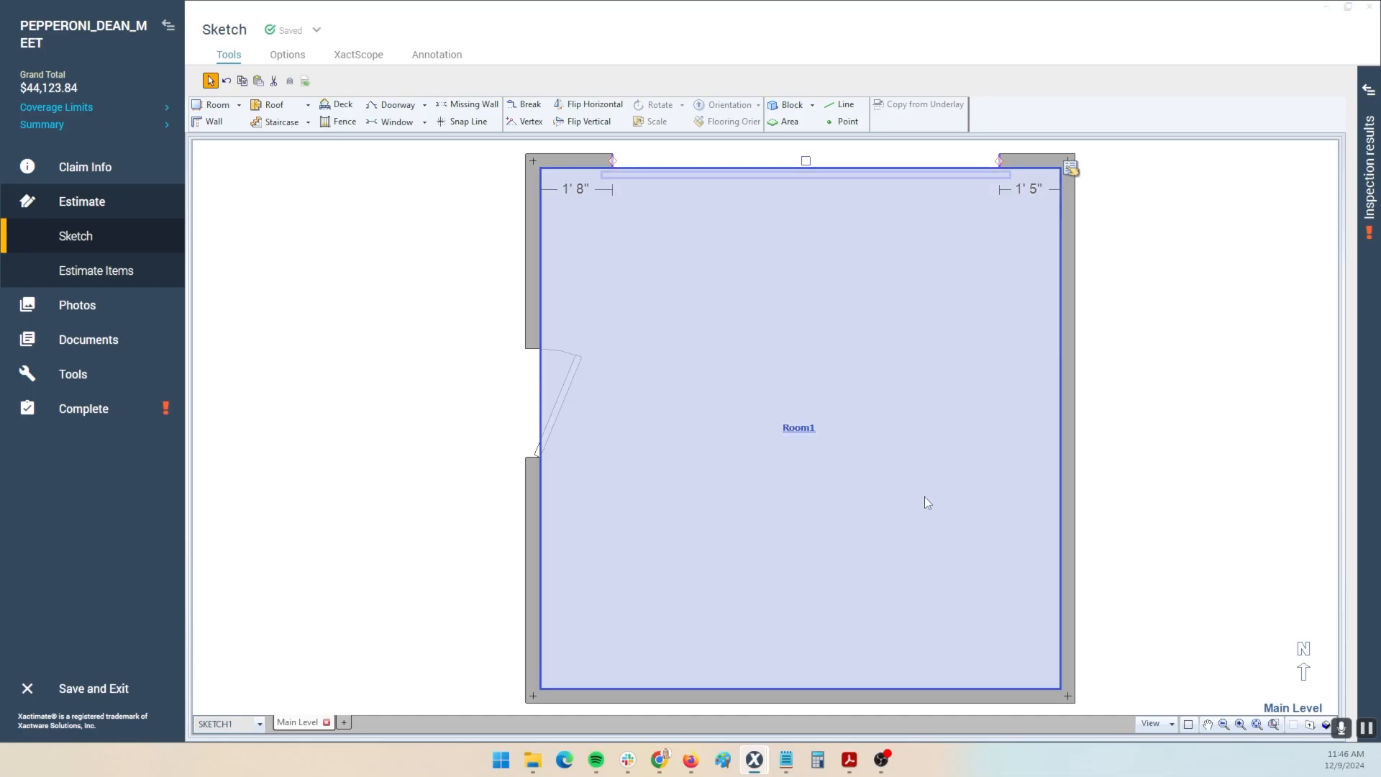
pyautogui.click(880, 365)
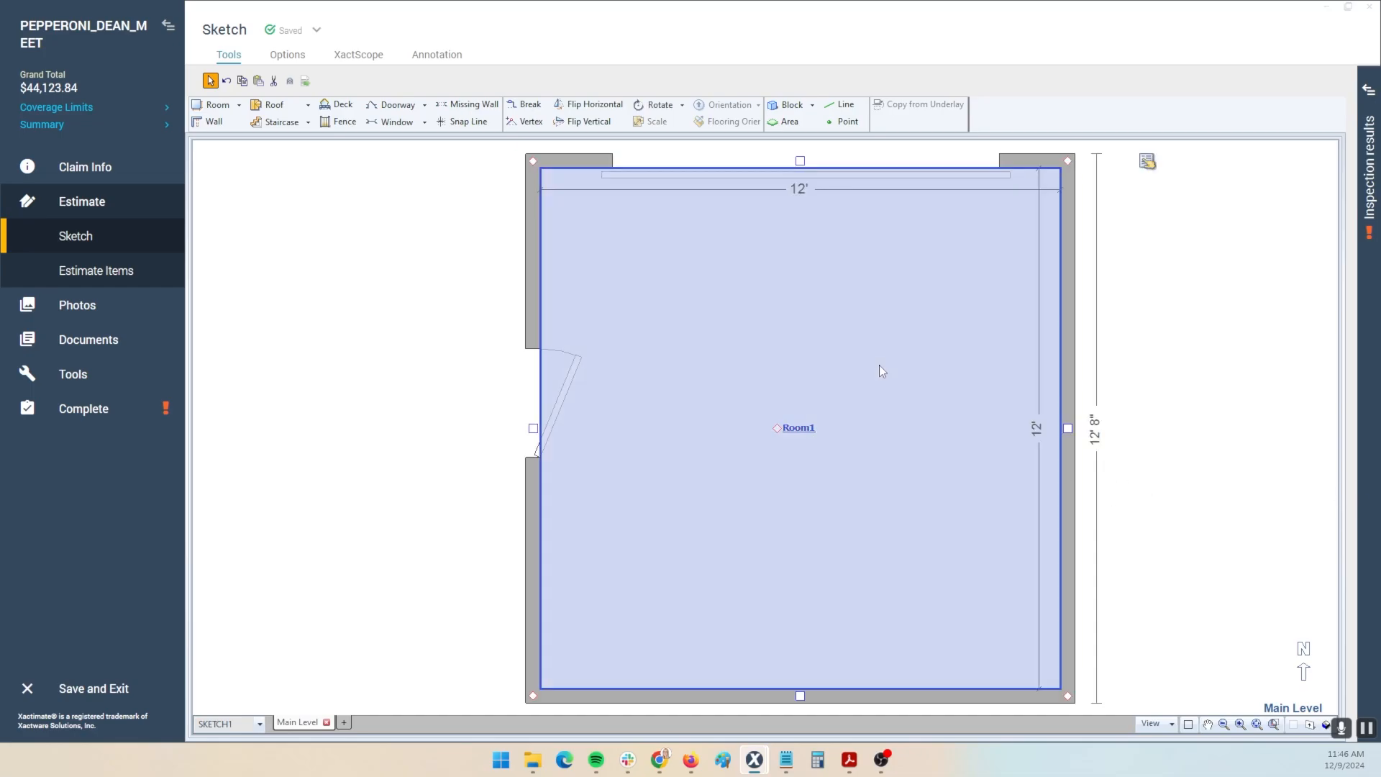
pyautogui.click(399, 343)
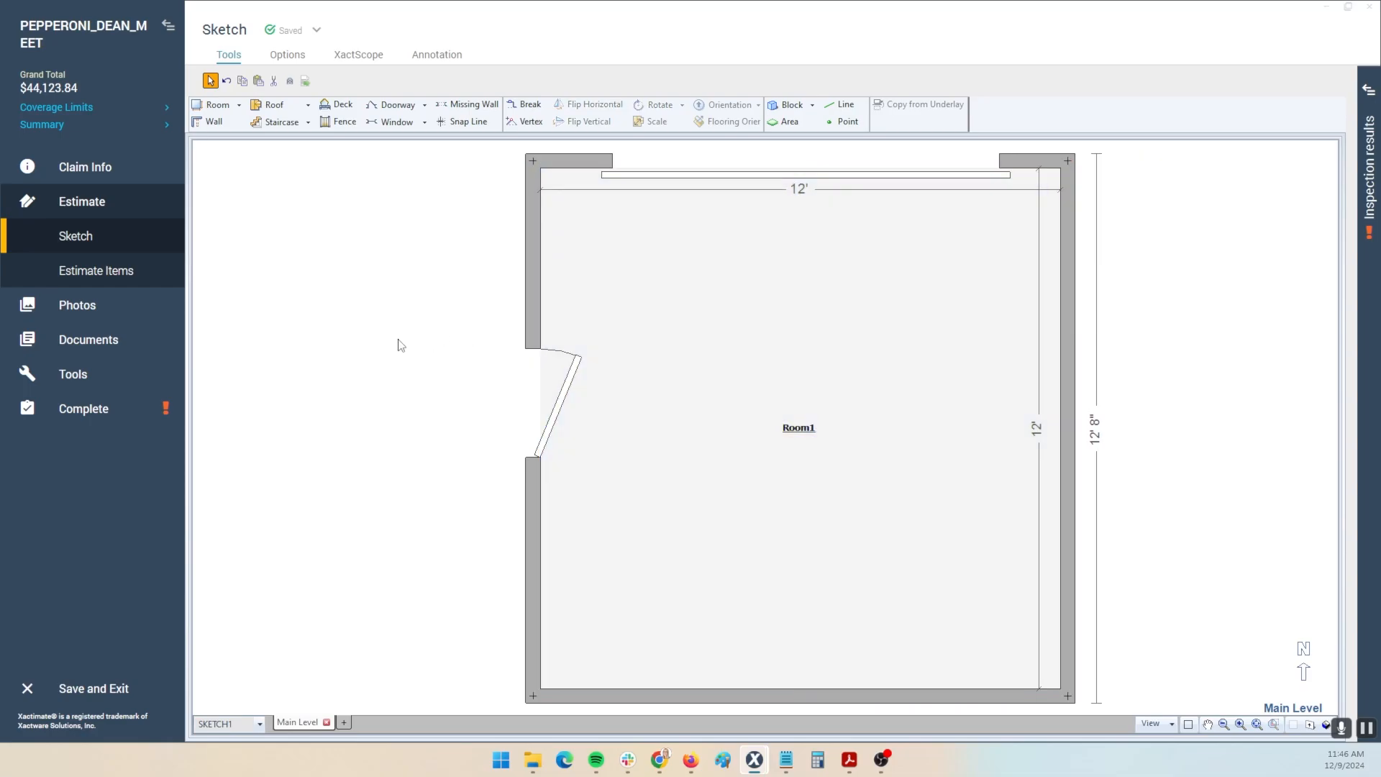
pyautogui.click(561, 413)
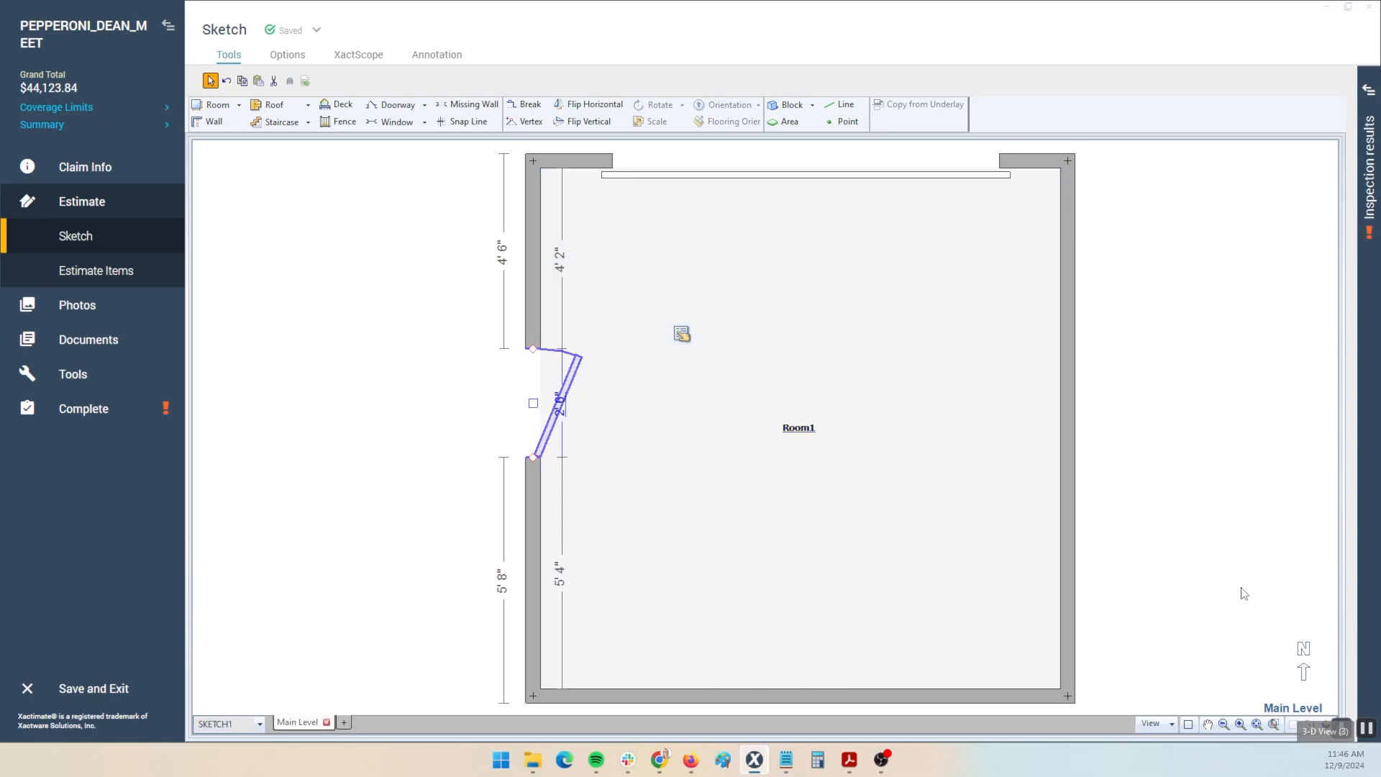
pyautogui.press('3')
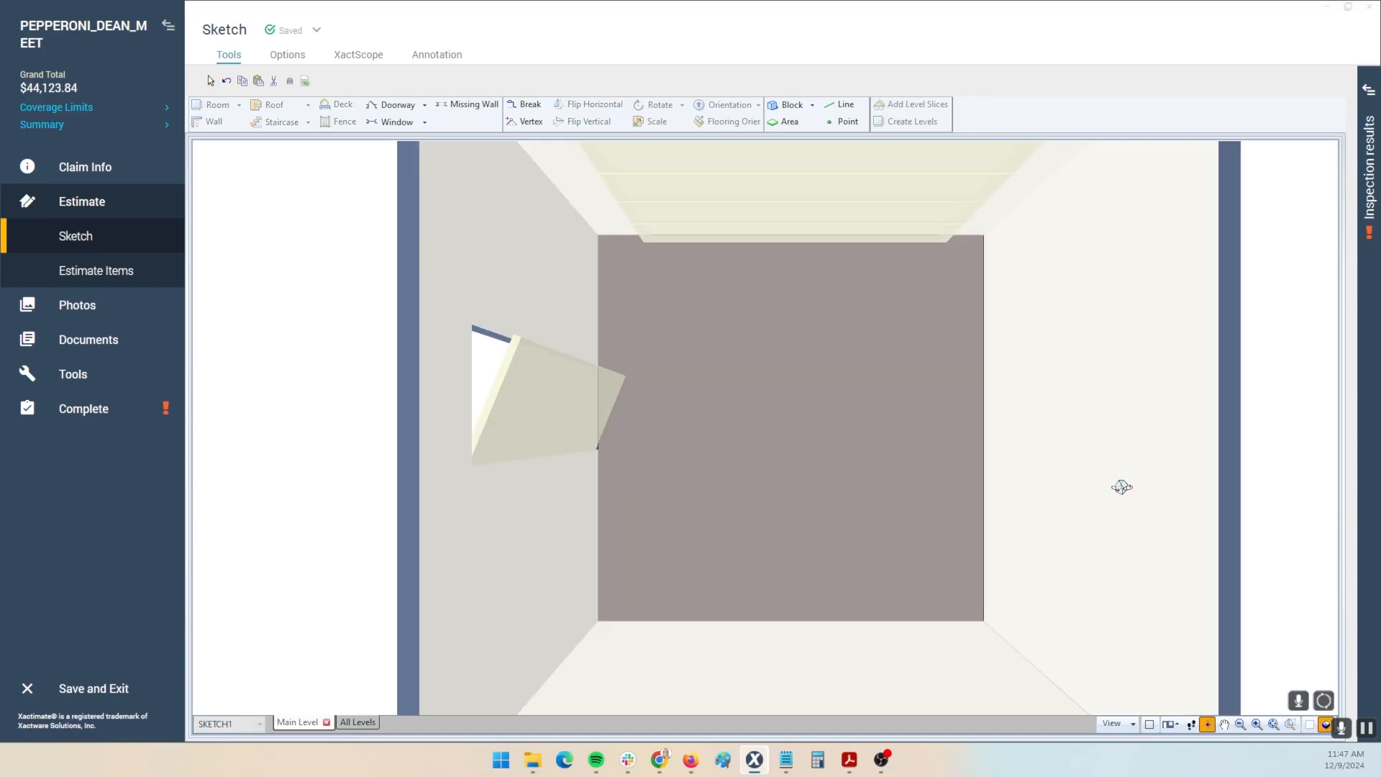
pyautogui.moveTo(1056, 525); pyautogui.dragTo(1025, 506)
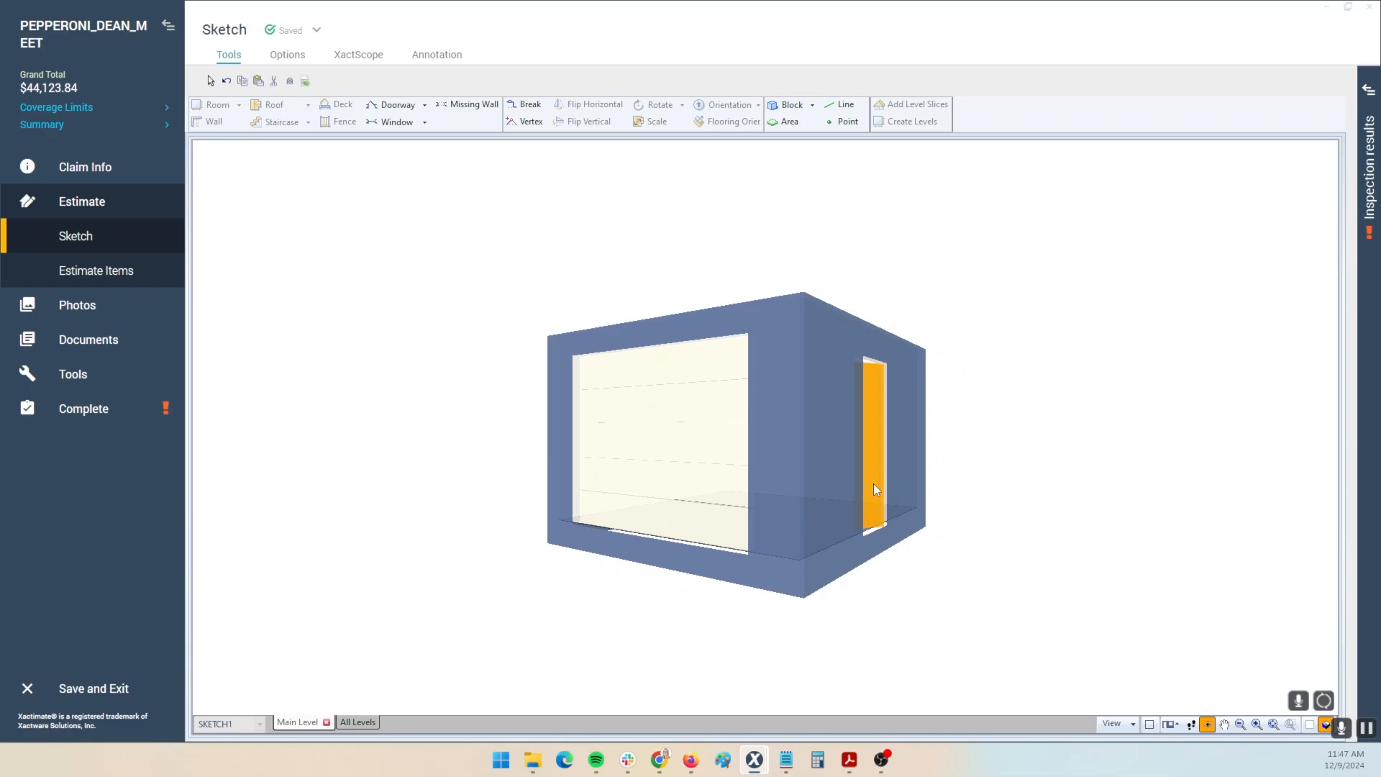
pyautogui.moveTo(873, 484); pyautogui.dragTo(745, 570)
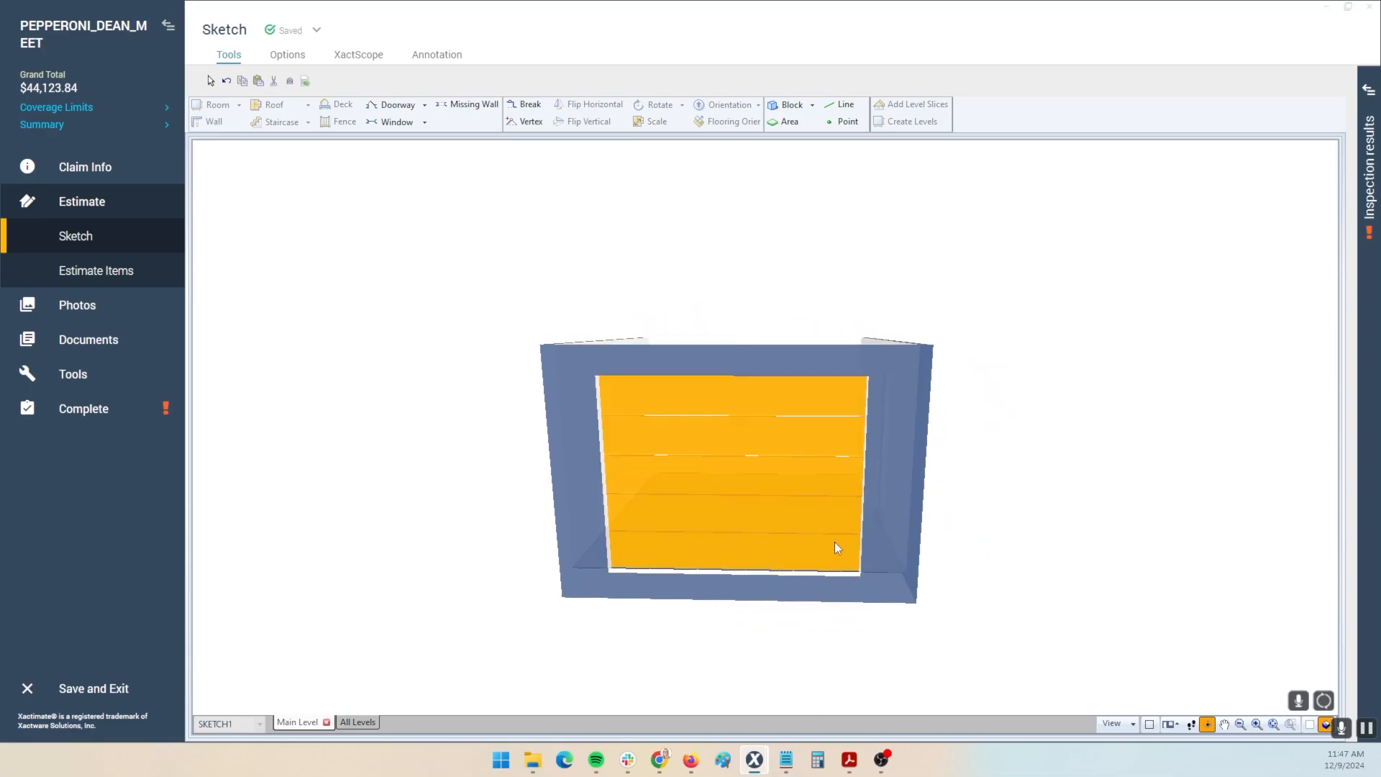
pyautogui.moveTo(792, 530); pyautogui.dragTo(701, 583)
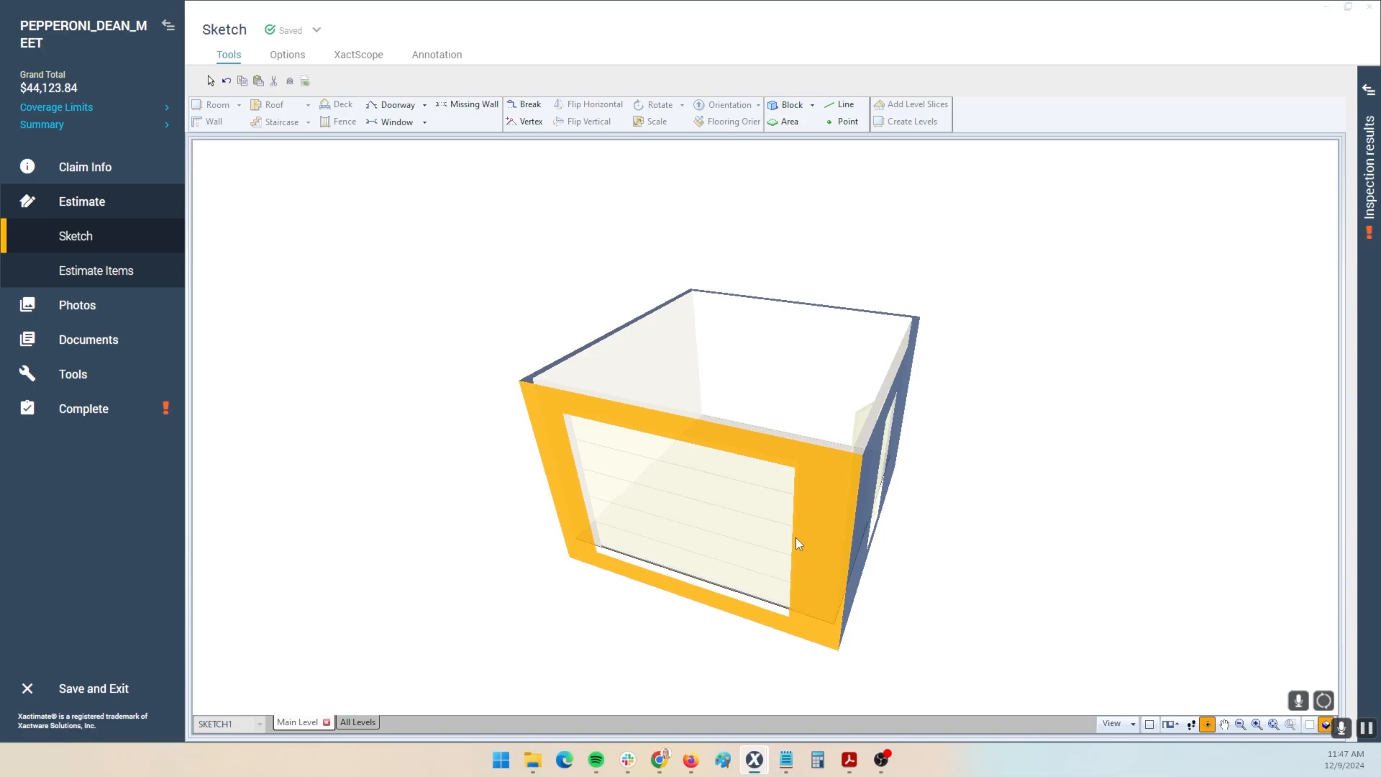
pyautogui.press('F8')
pyautogui.scroll(-1, 796, 538)
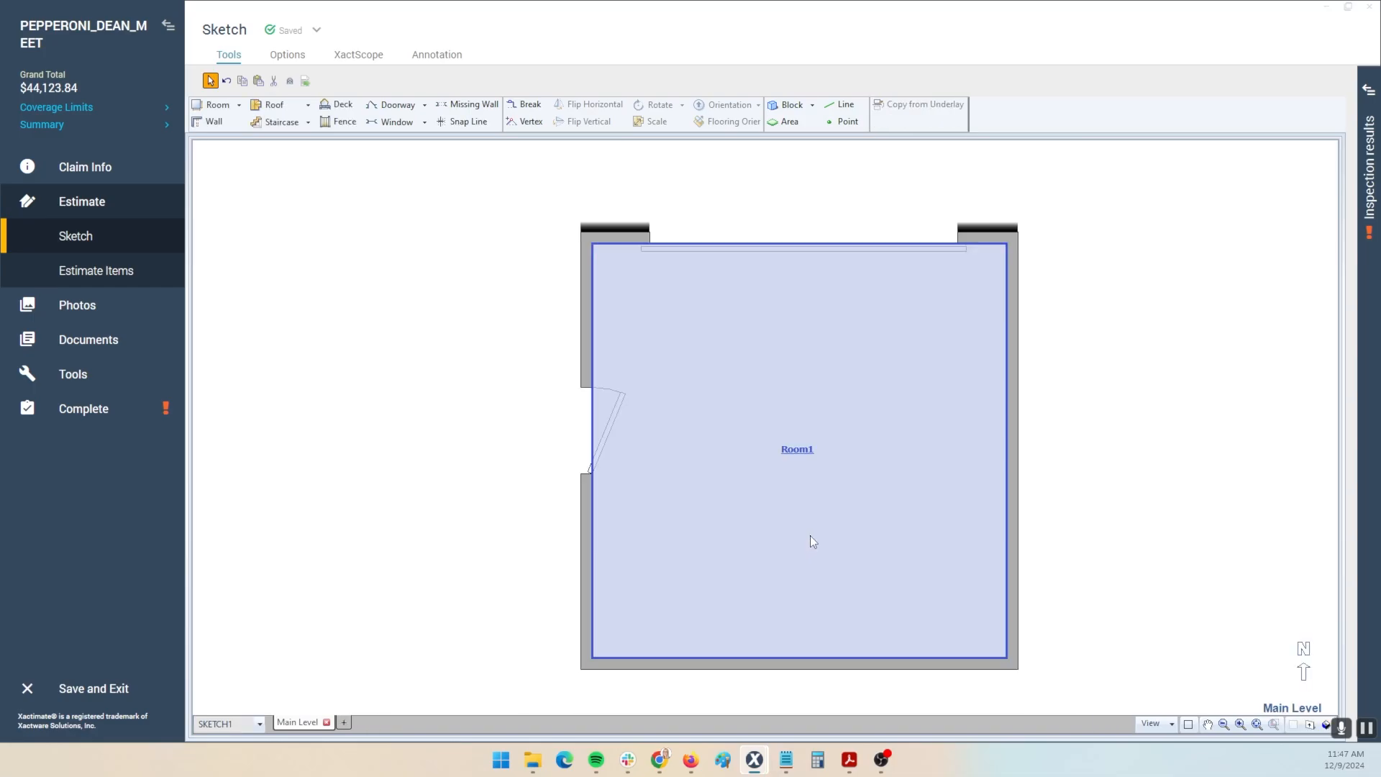
pyautogui.click(1186, 455)
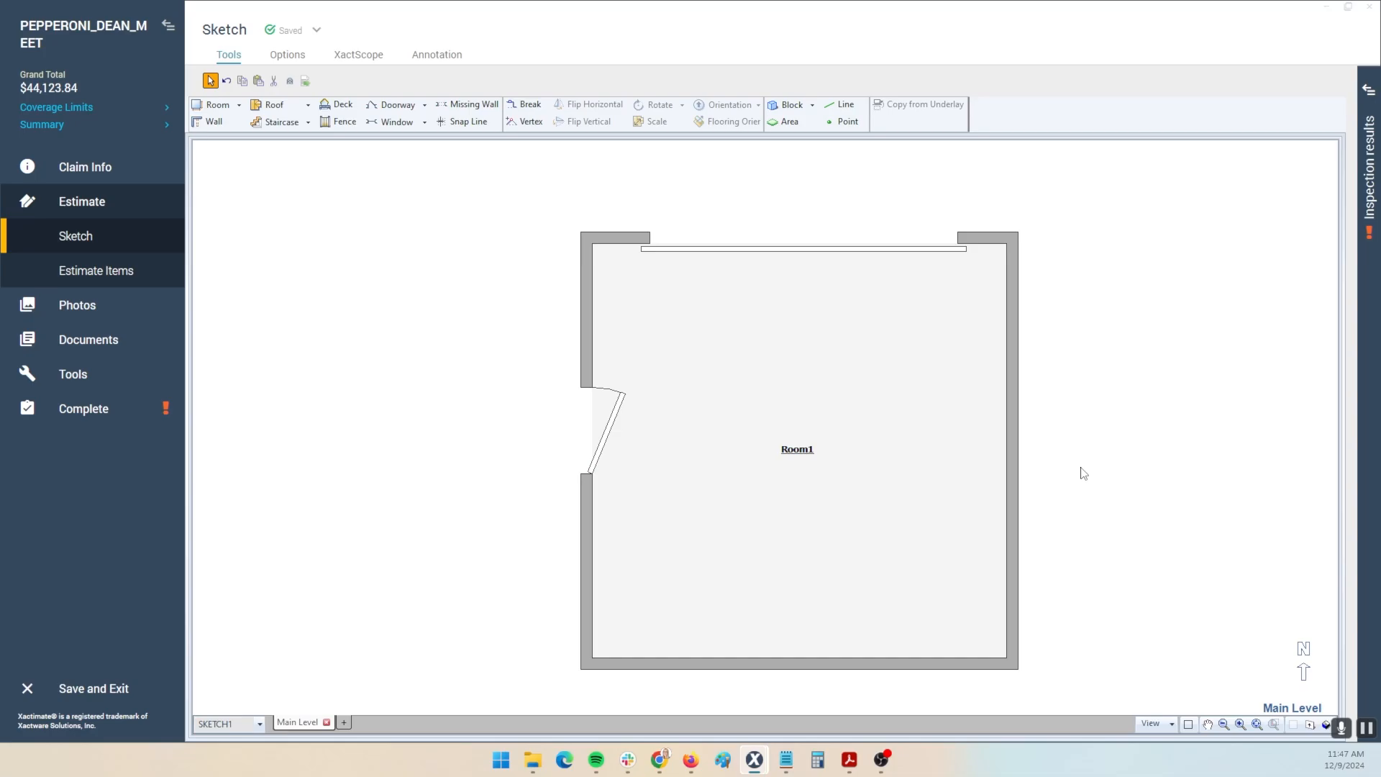
pyautogui.press('F8')
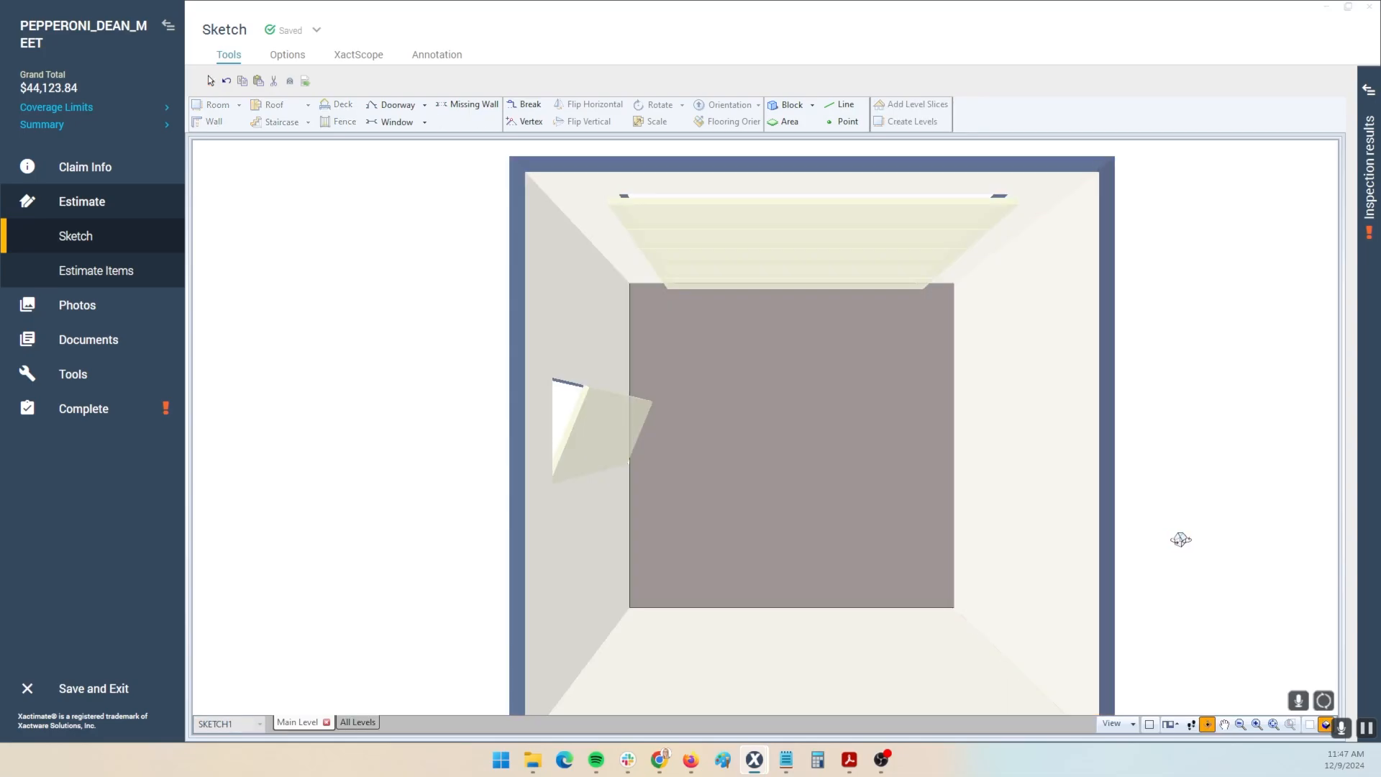
pyautogui.moveTo(1178, 539); pyautogui.dragTo(1027, 345)
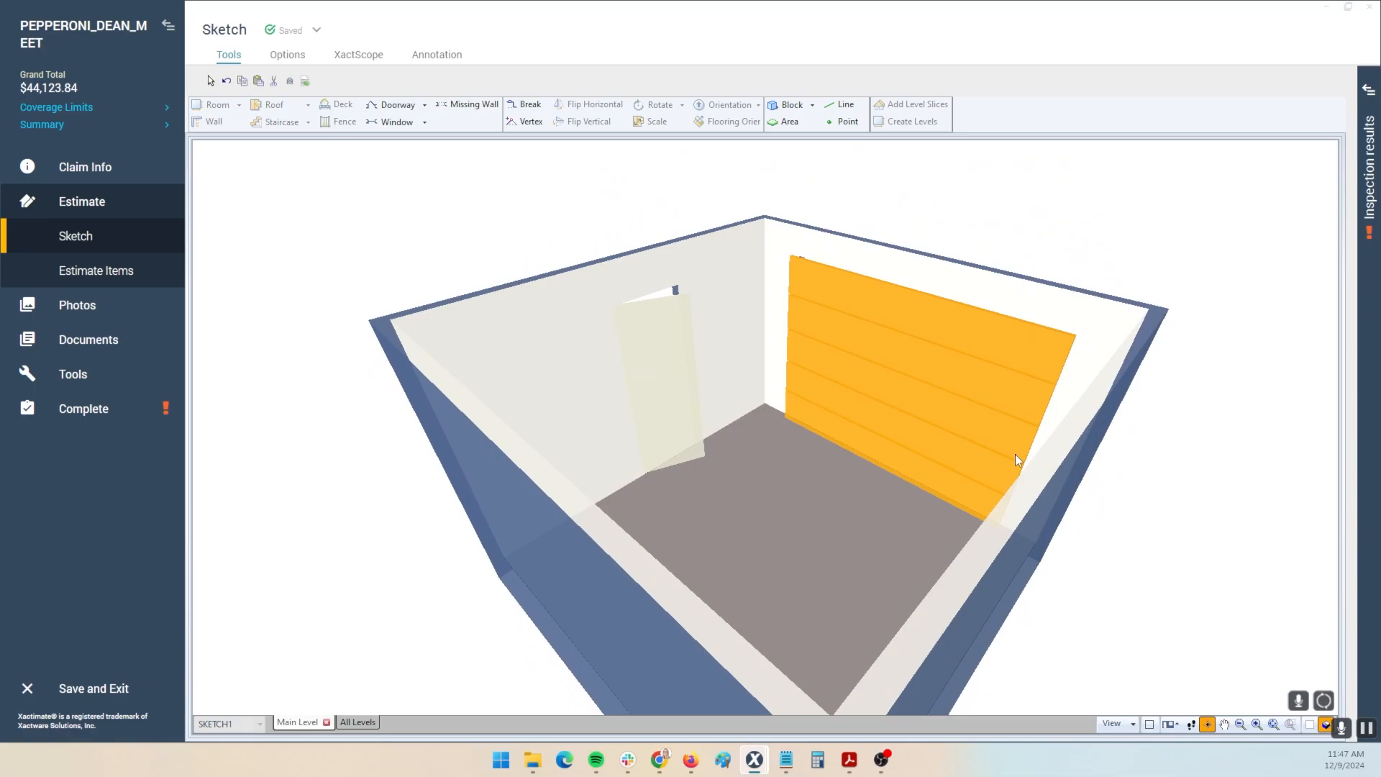
pyautogui.press('F8')
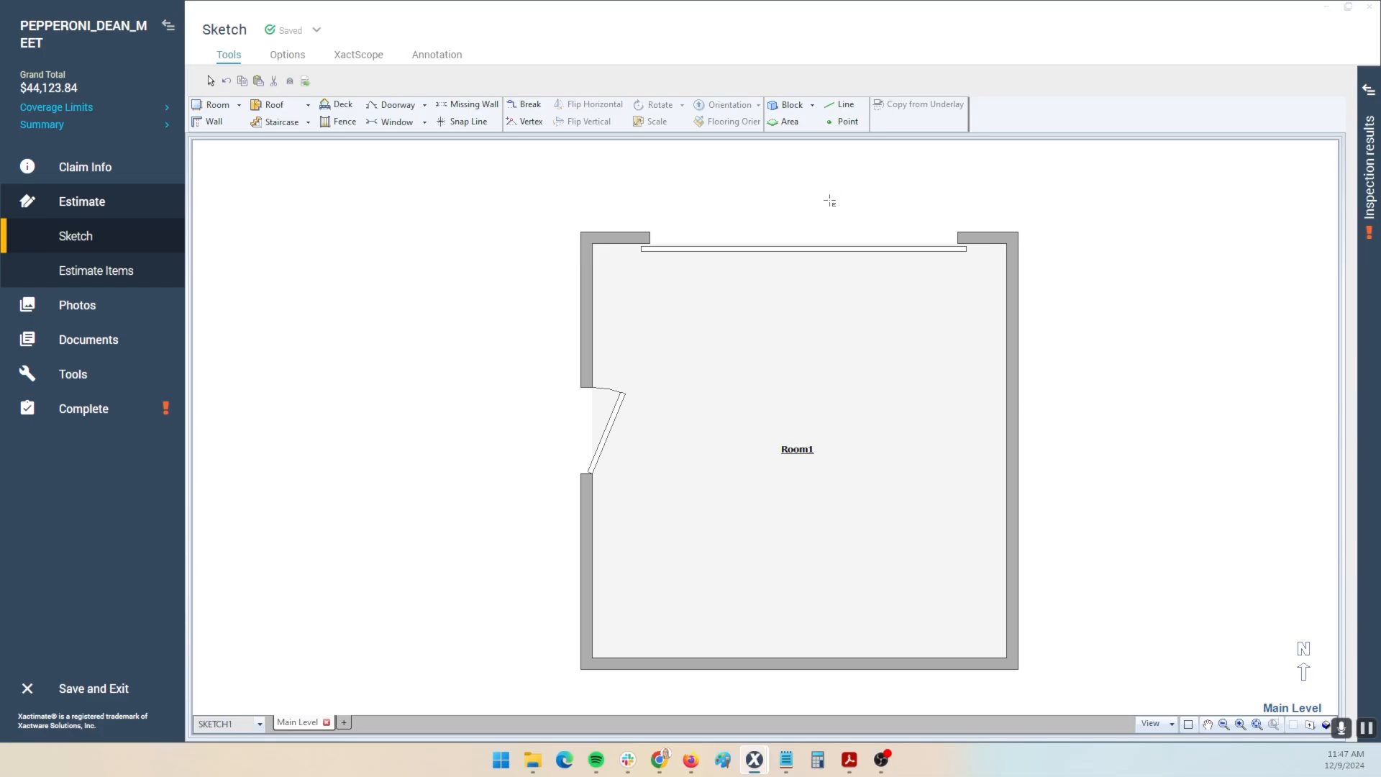
# - View the top wall's and the door wall's exterior elevations, then close them
pyautogui.doubleClick(828, 225)
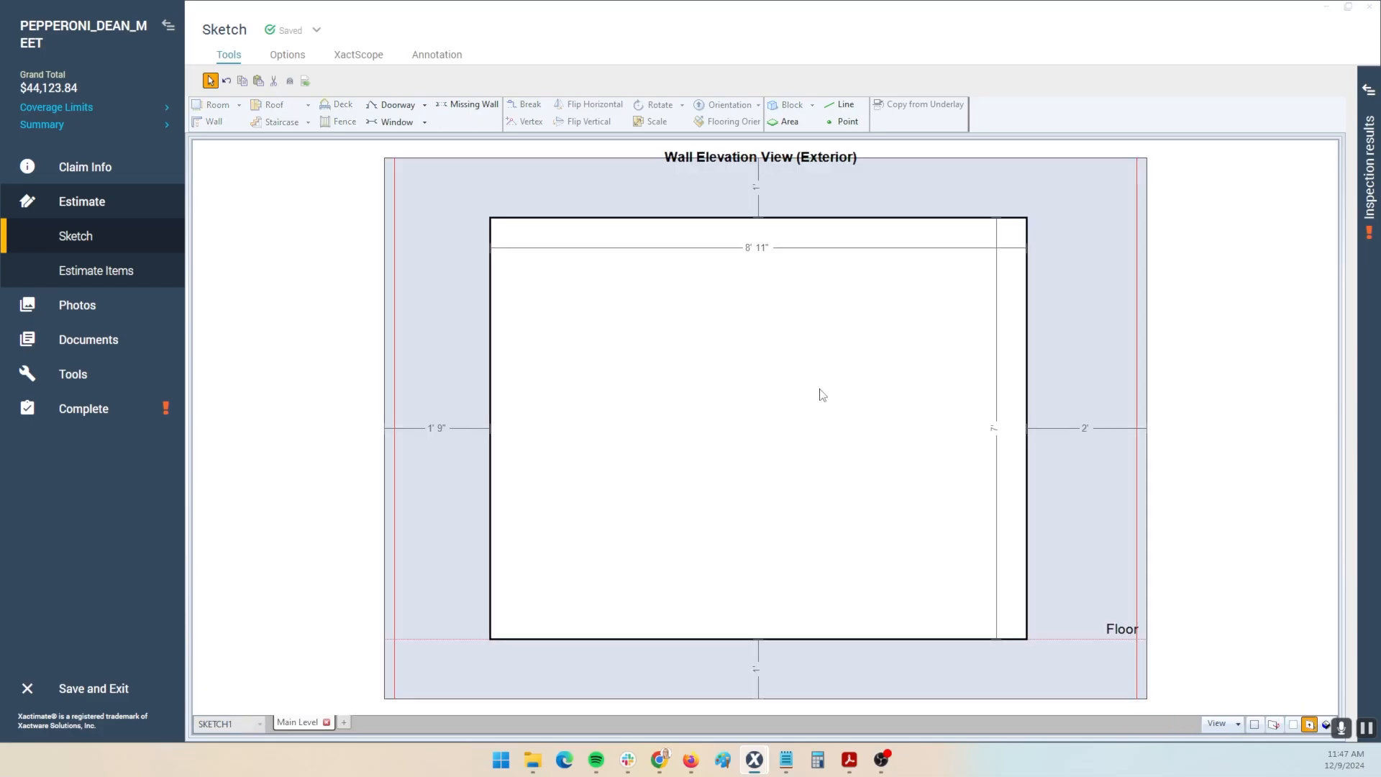
pyautogui.doubleClick(693, 351)
pyautogui.press('e')
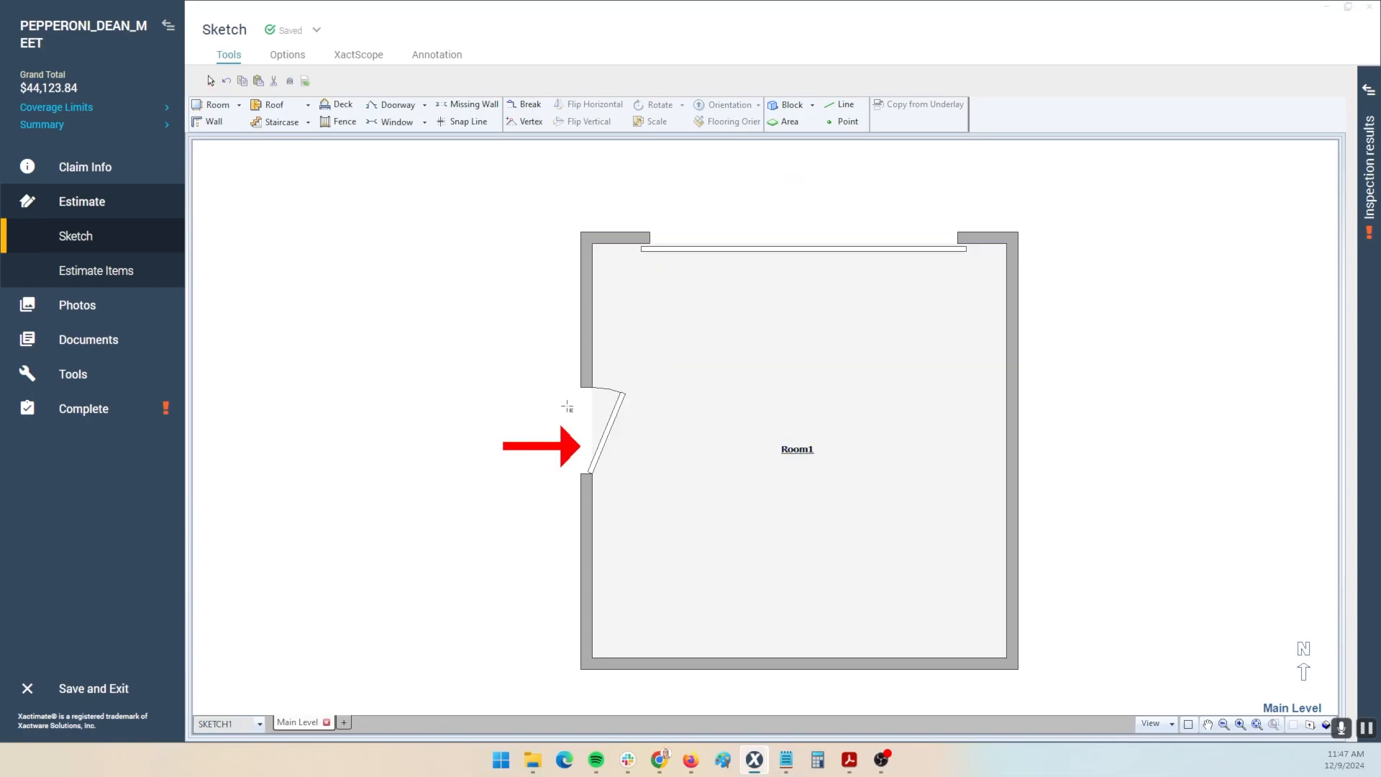
pyautogui.click(567, 406)
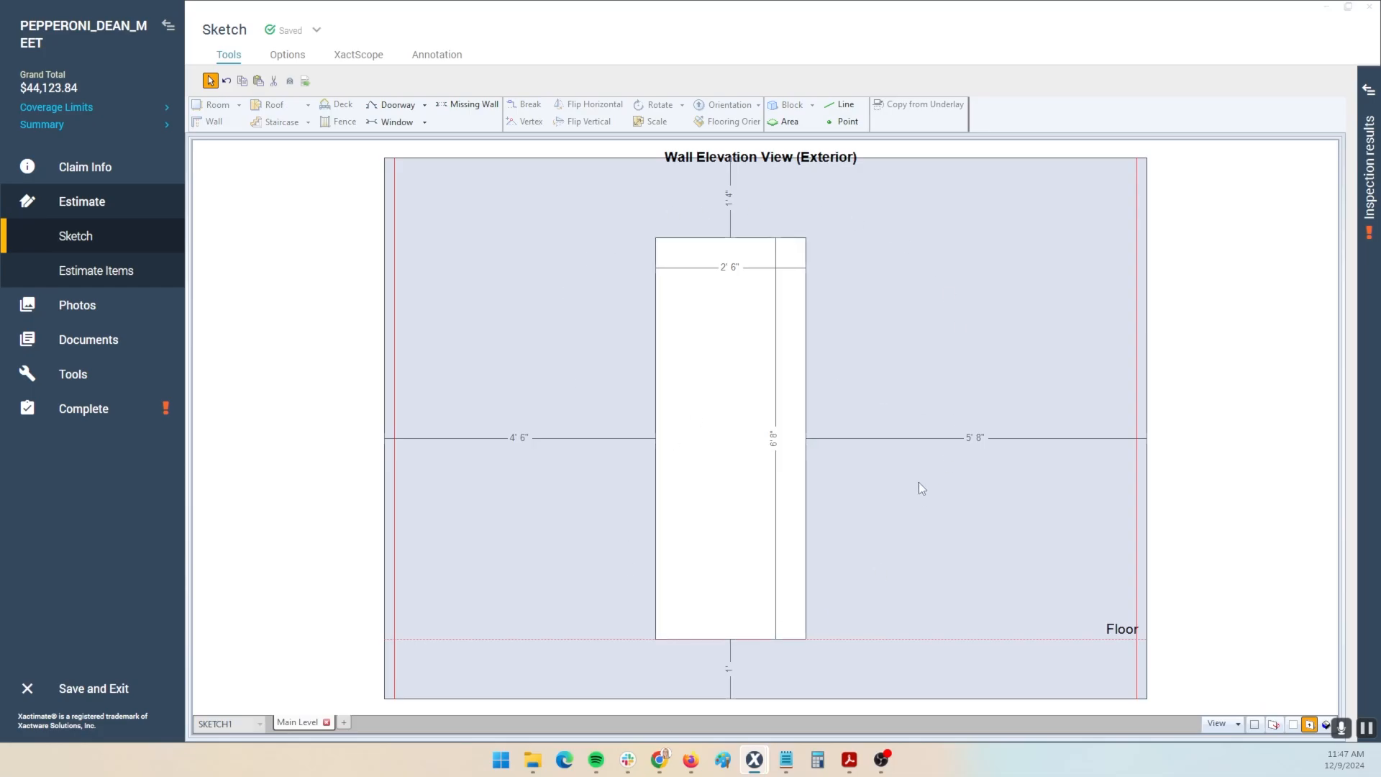
pyautogui.press('Escape')
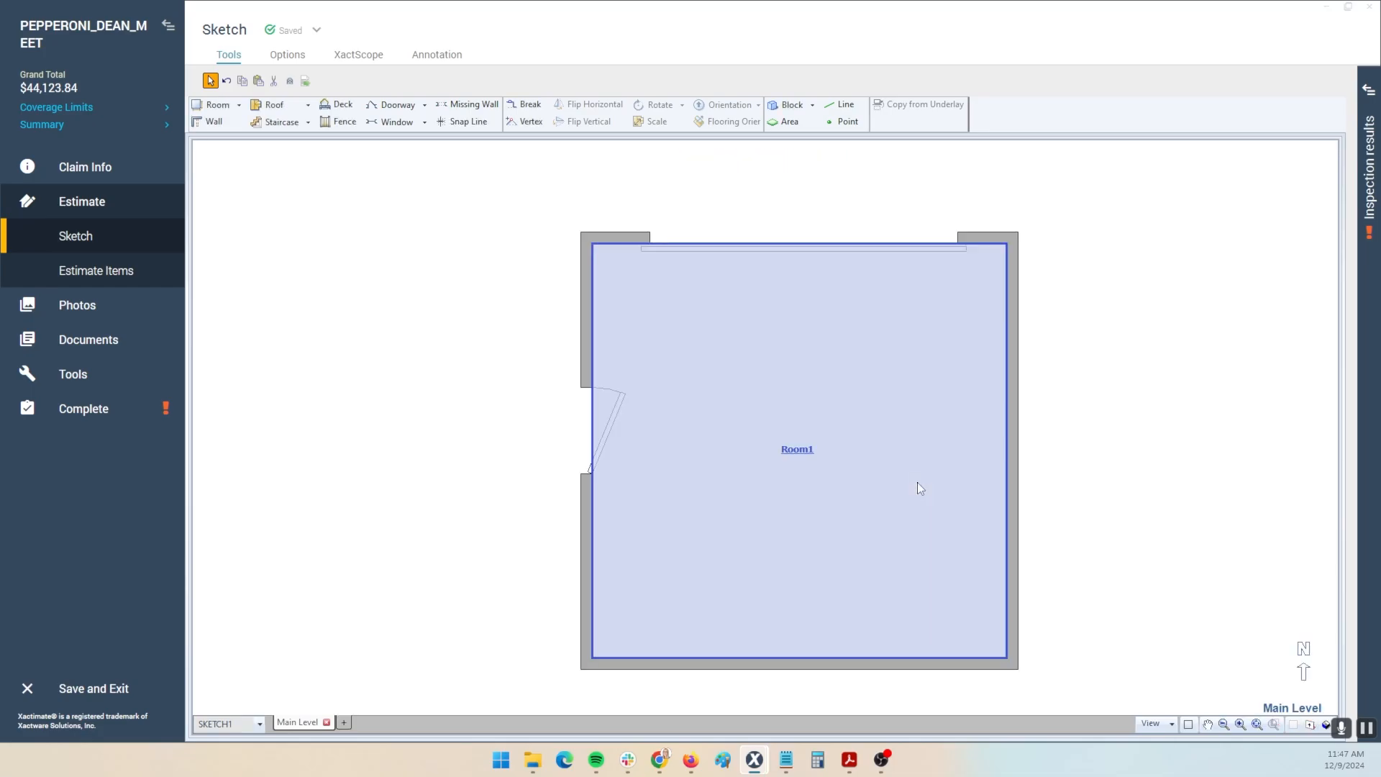
# - Orbit Room1 in the 3D view, then switch back to the 2D floor plan
pyautogui.press('F8')
pyautogui.moveTo(1113, 611); pyautogui.dragTo(1070, 497)
pyautogui.scroll(-5, 1070, 497)
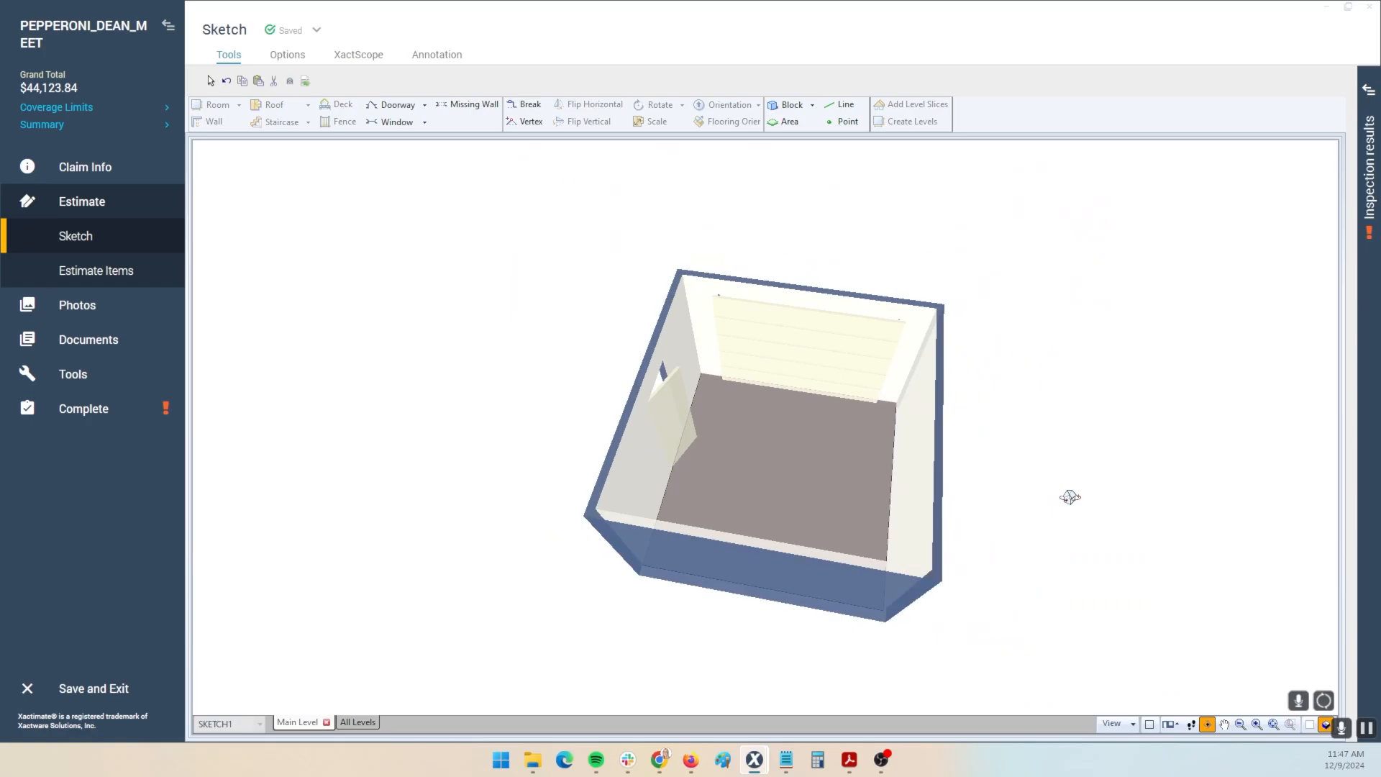
pyautogui.press('F8')
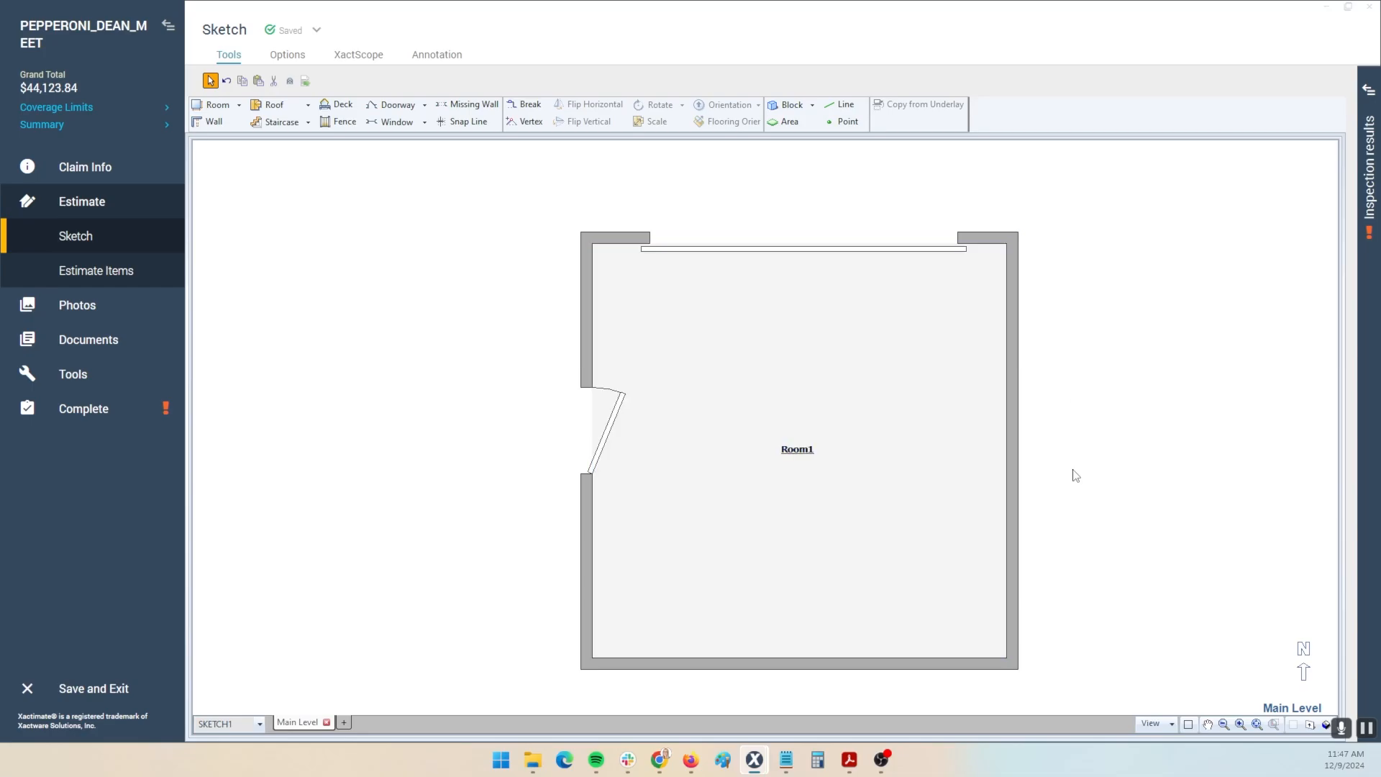
# - Place a 5' window on the right wall and a 9' 6" window on the bottom wall, then select the left door
pyautogui.press('w')
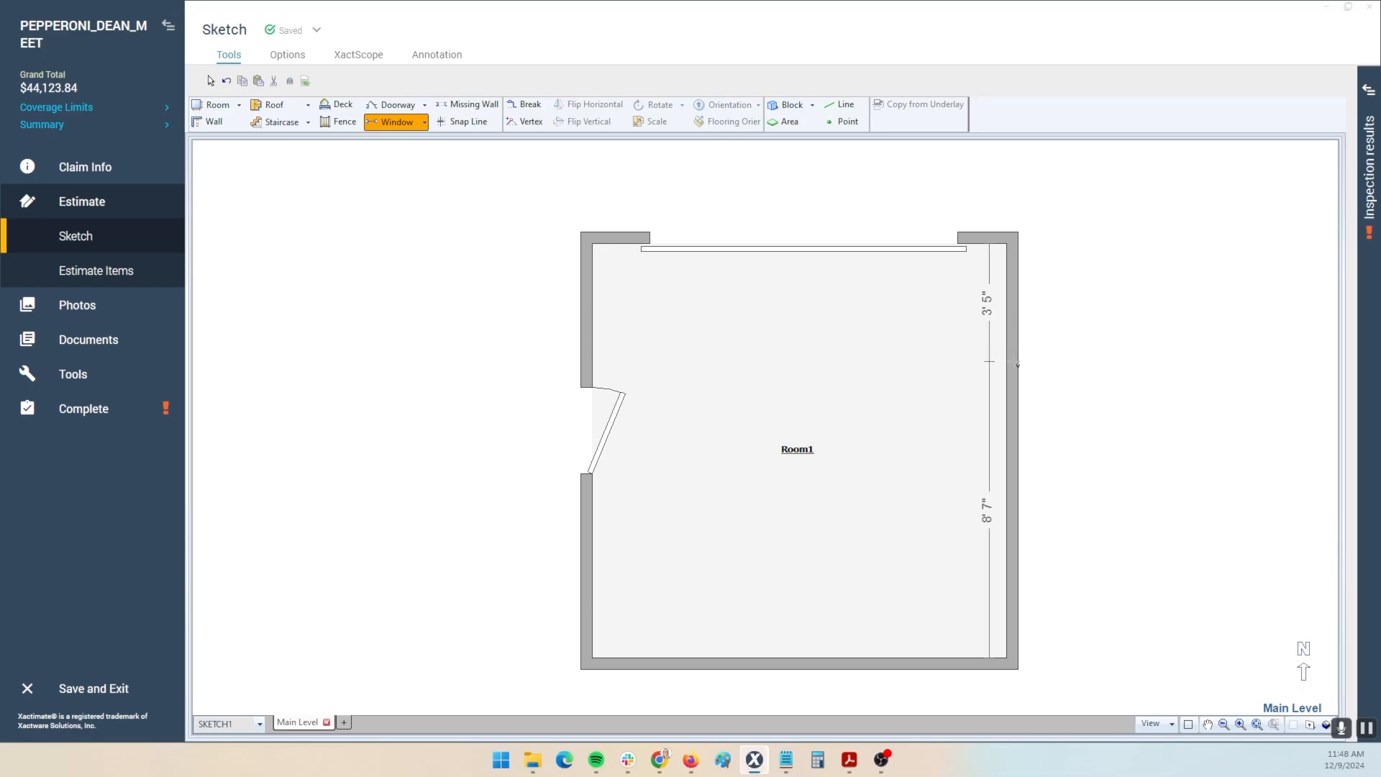
pyautogui.click(1017, 363)
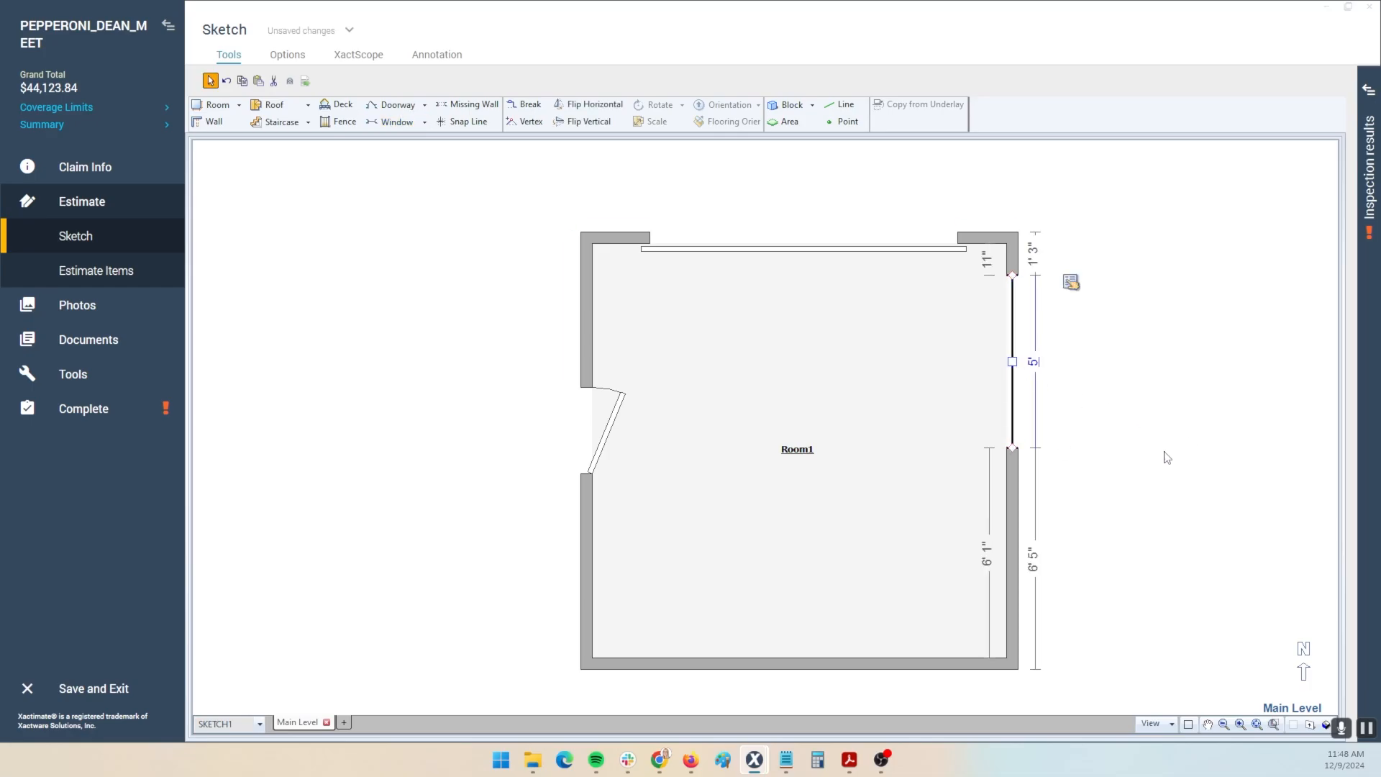
pyautogui.press('w')
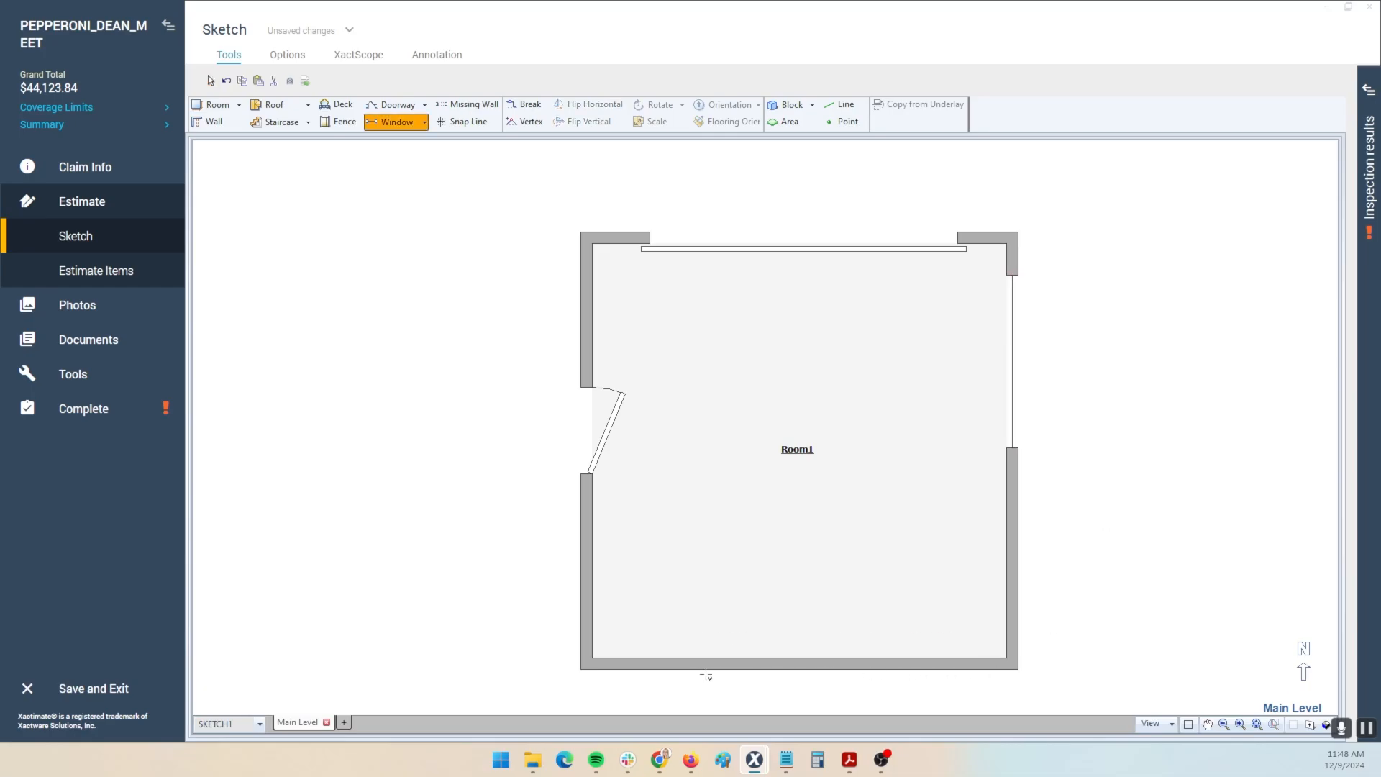
pyautogui.click(972, 665)
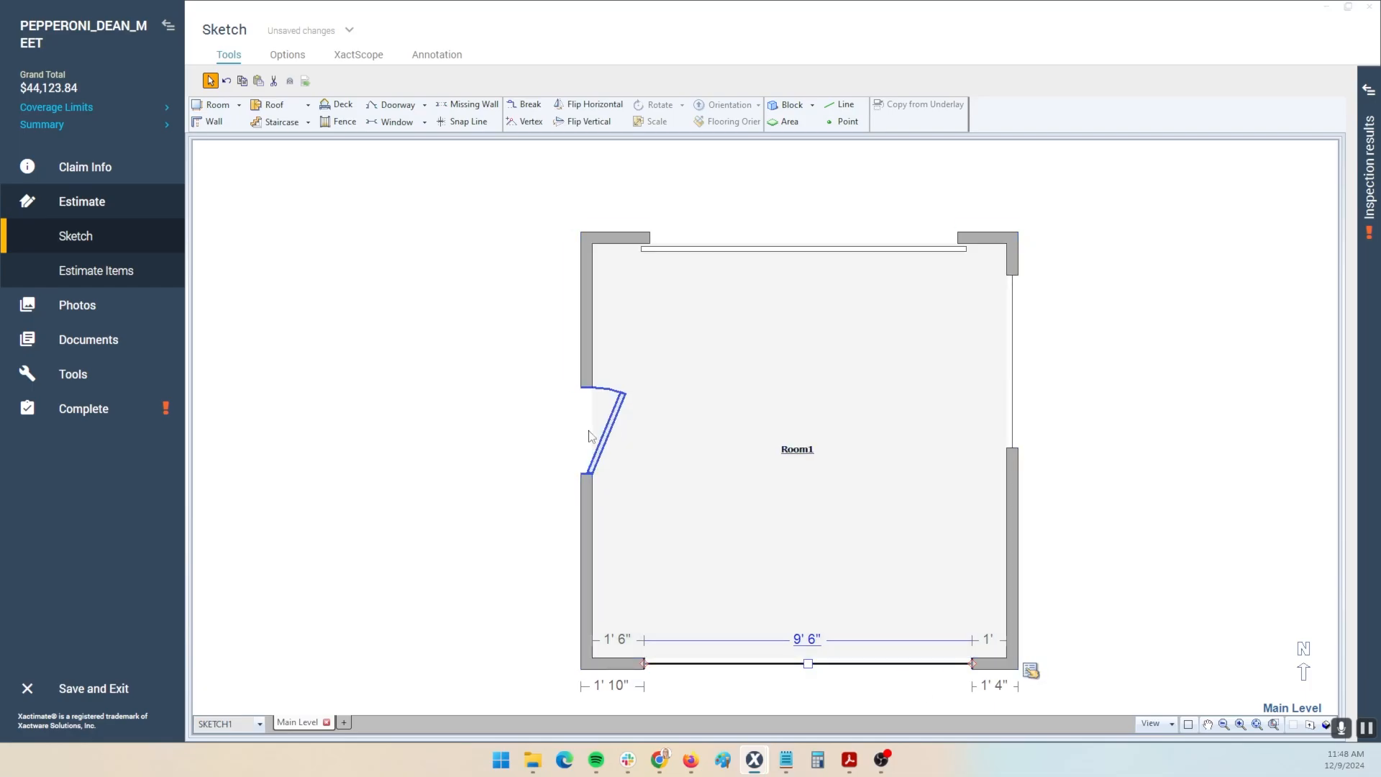
pyautogui.click(606, 439)
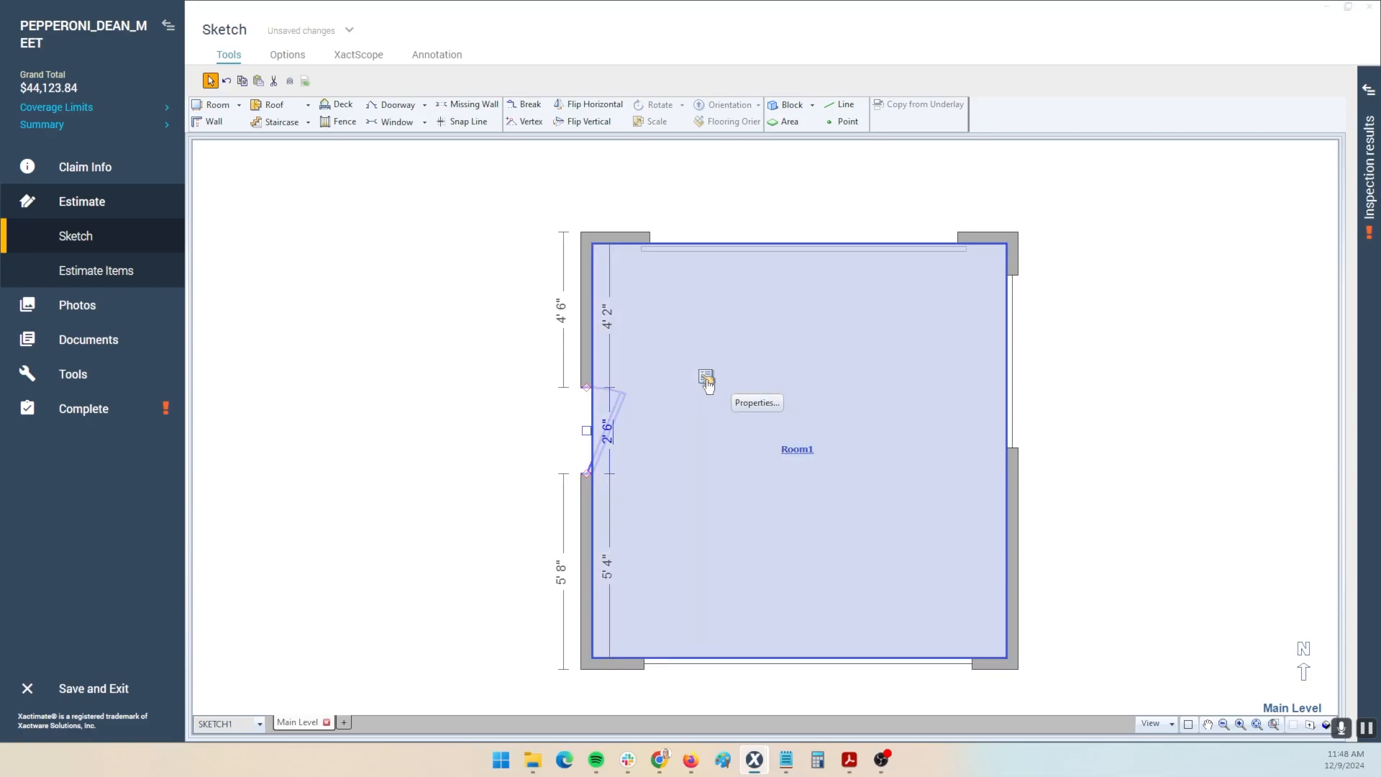
pyautogui.click(706, 378)
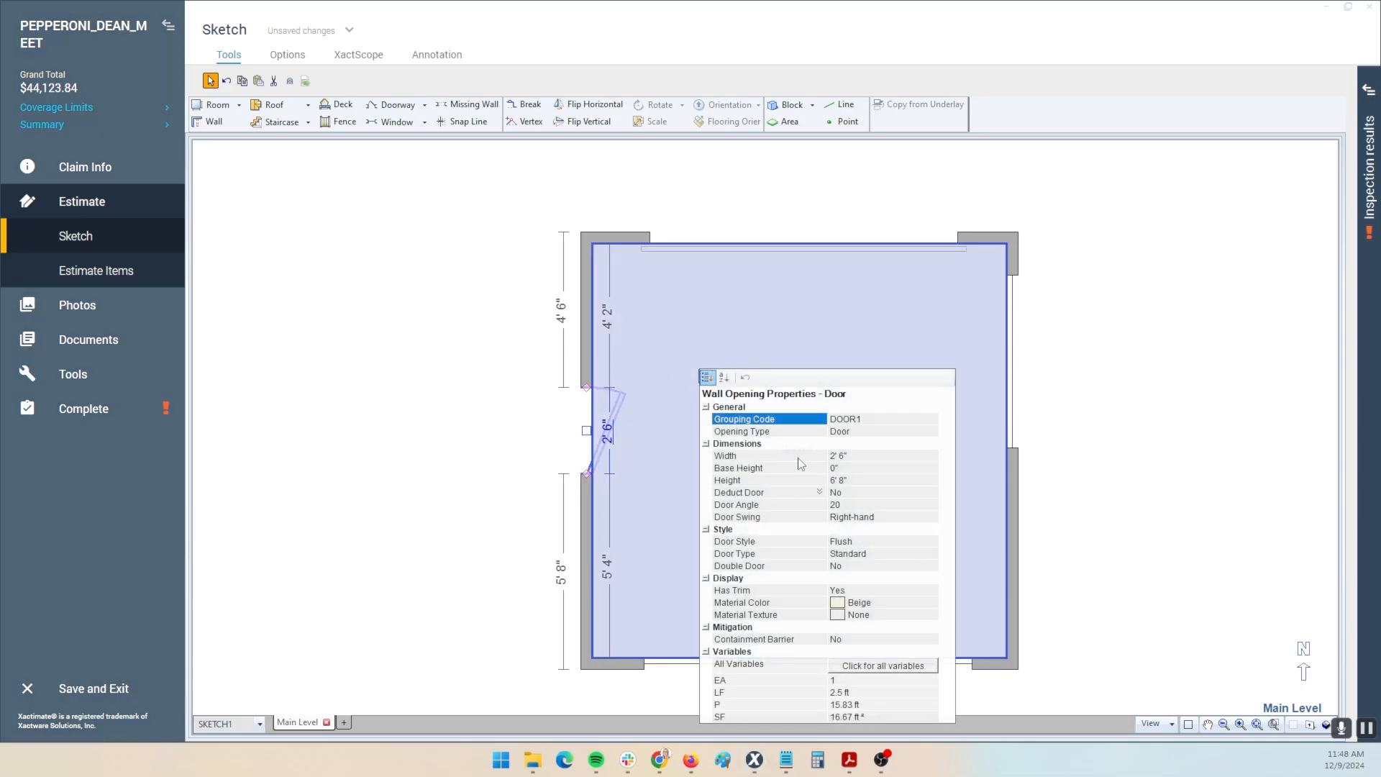
pyautogui.click(850, 481)
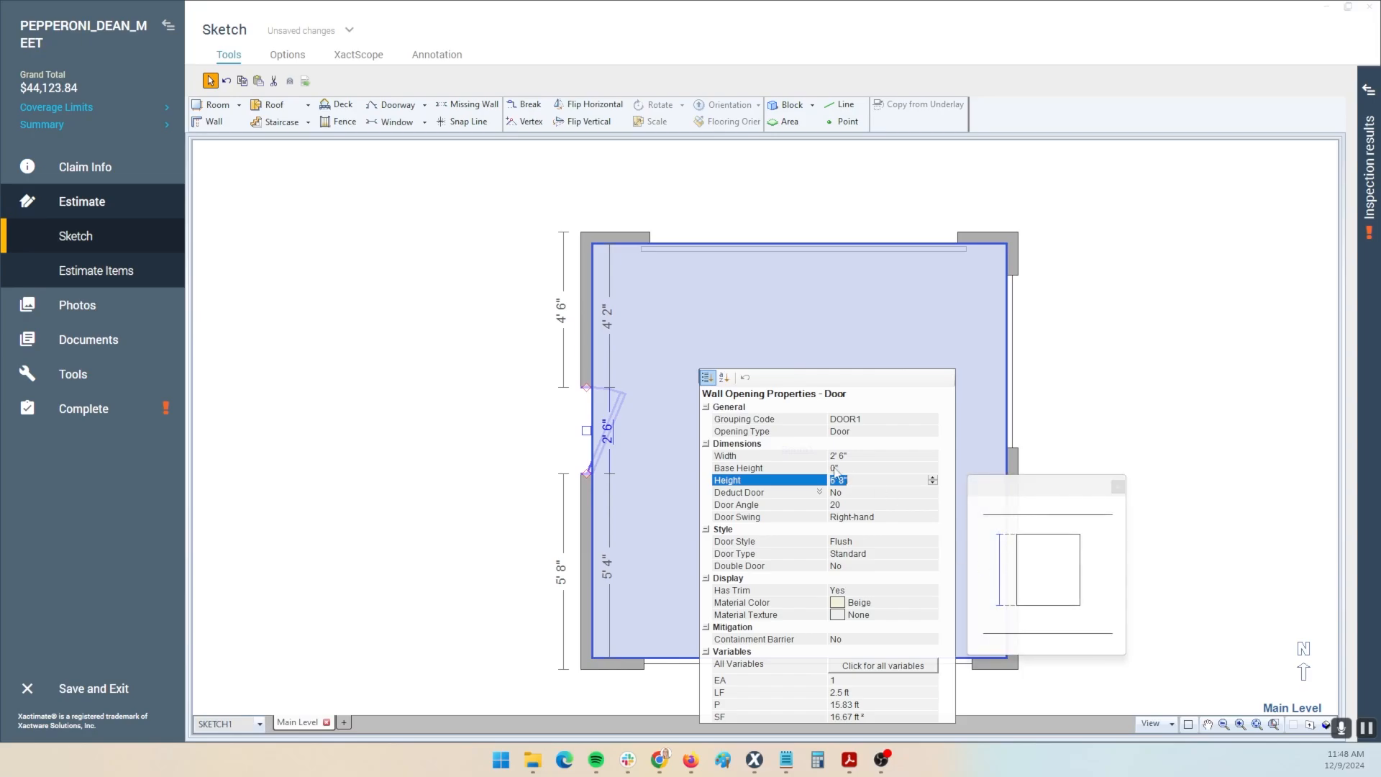
pyautogui.click(848, 456)
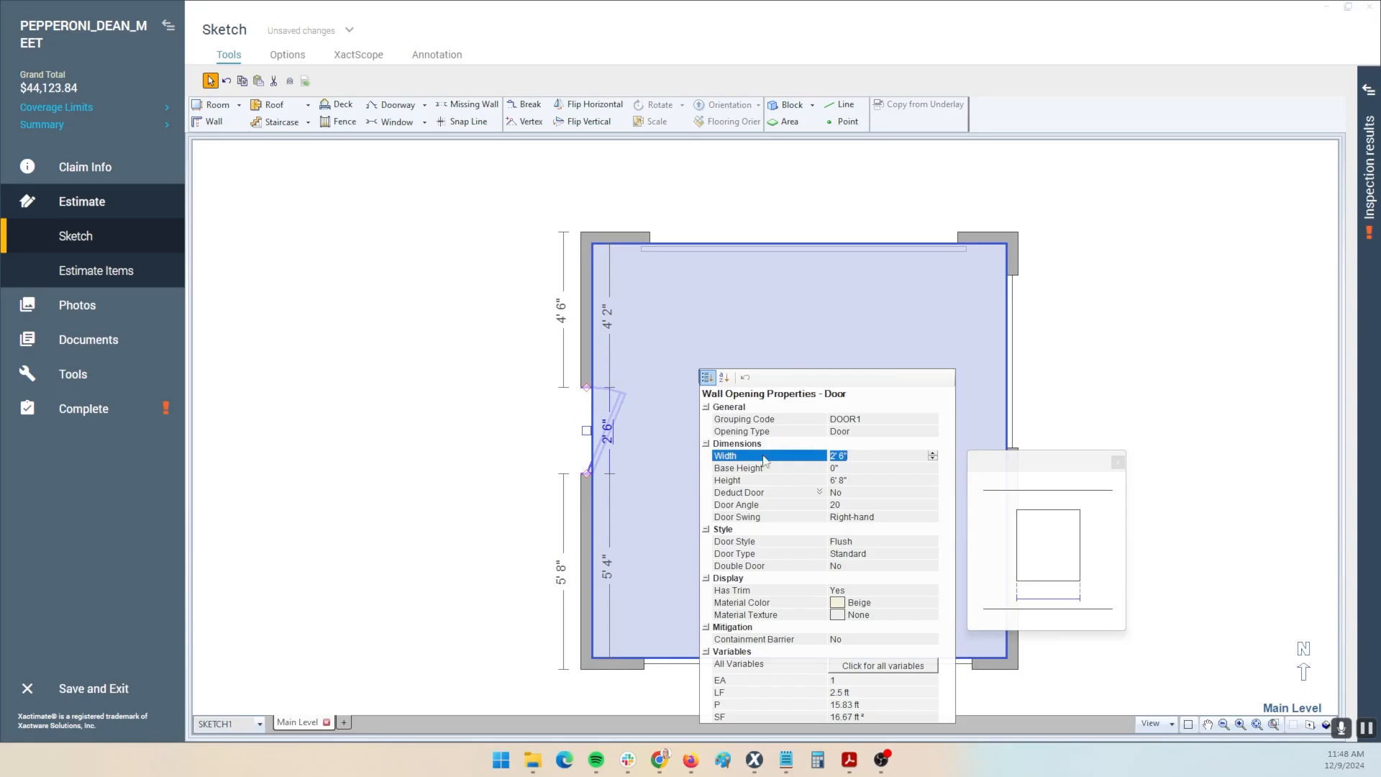
pyautogui.click(467, 461)
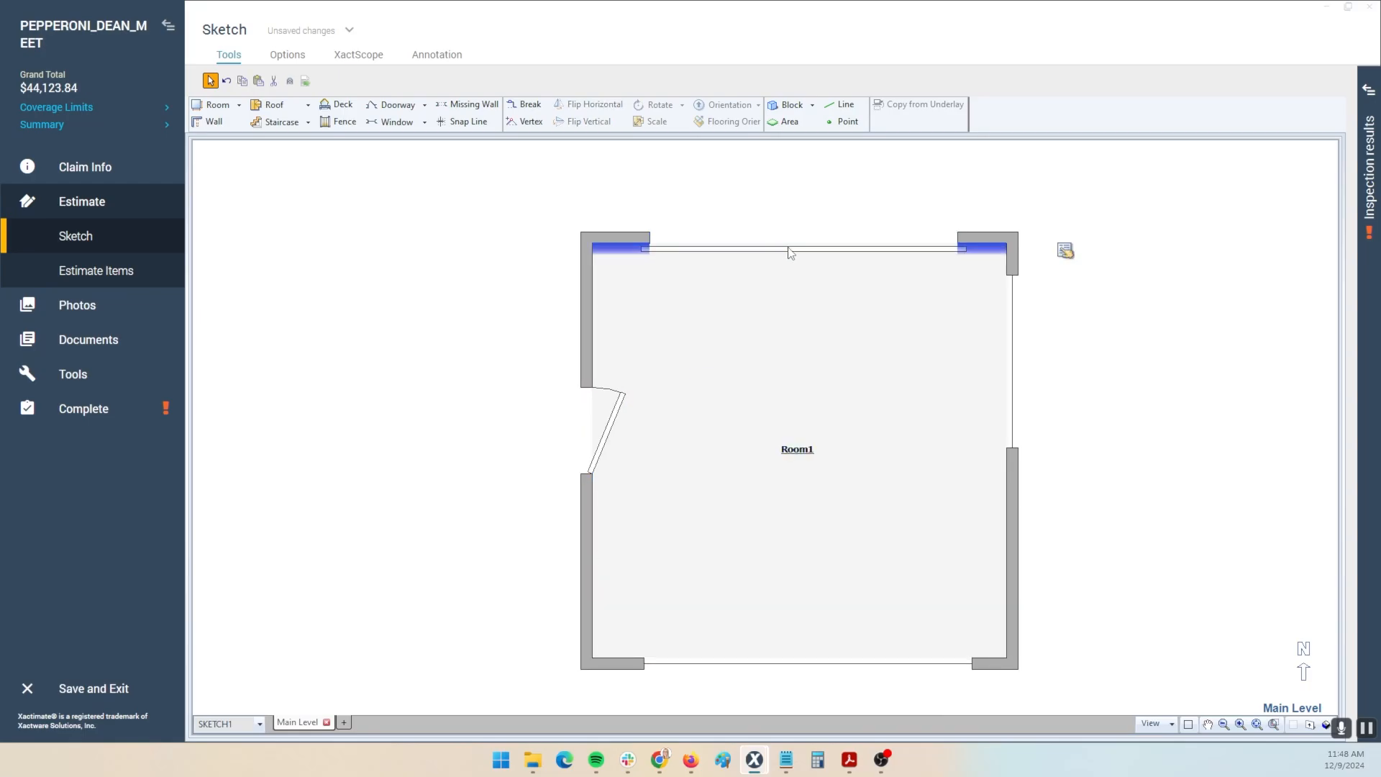
pyautogui.click(1013, 368)
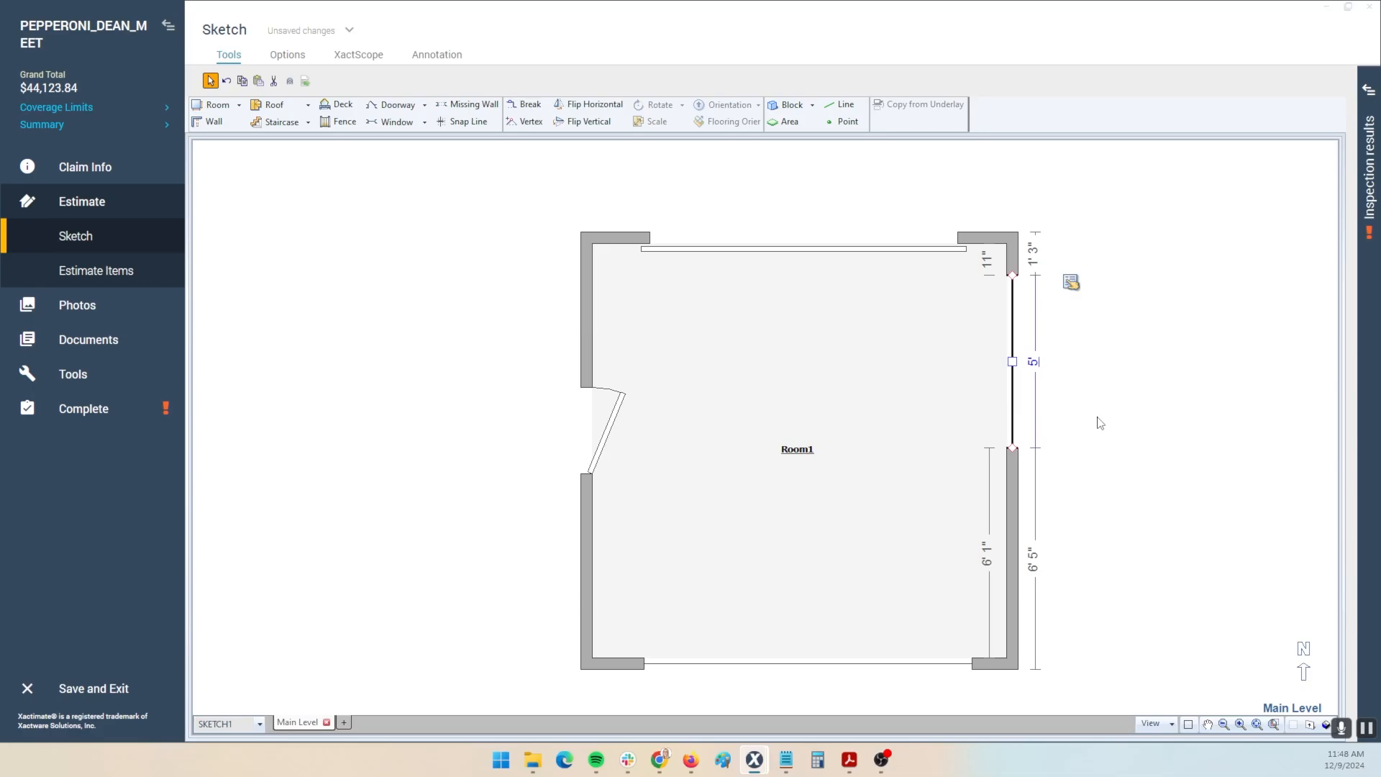
# - Undo the window changes, preview the top-wall opening's elevation, and reselect Room1
pyautogui.hotkey('ctrl', 'z')
pyautogui.hotkey('ctrl', 'z')
pyautogui.hotkey('ctrl', 'z')
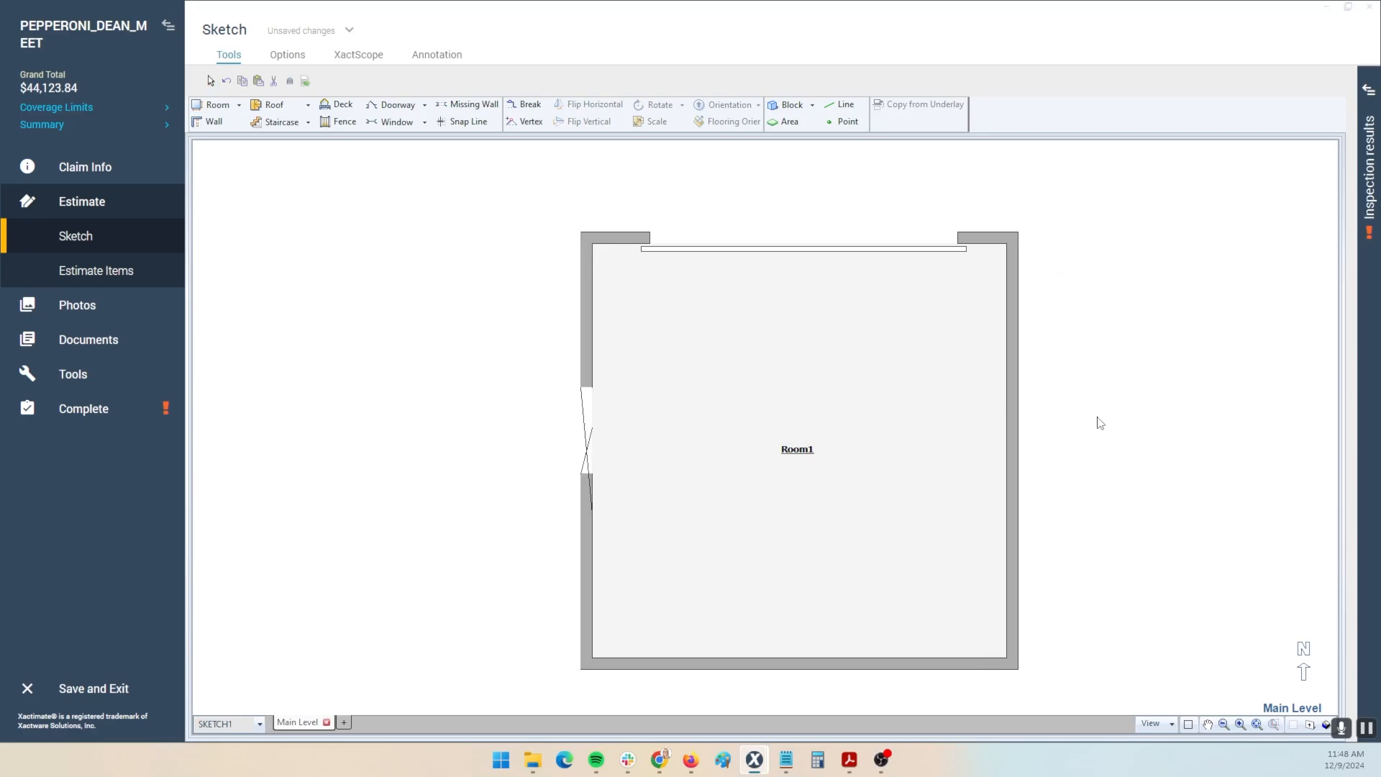
pyautogui.doubleClick(718, 252)
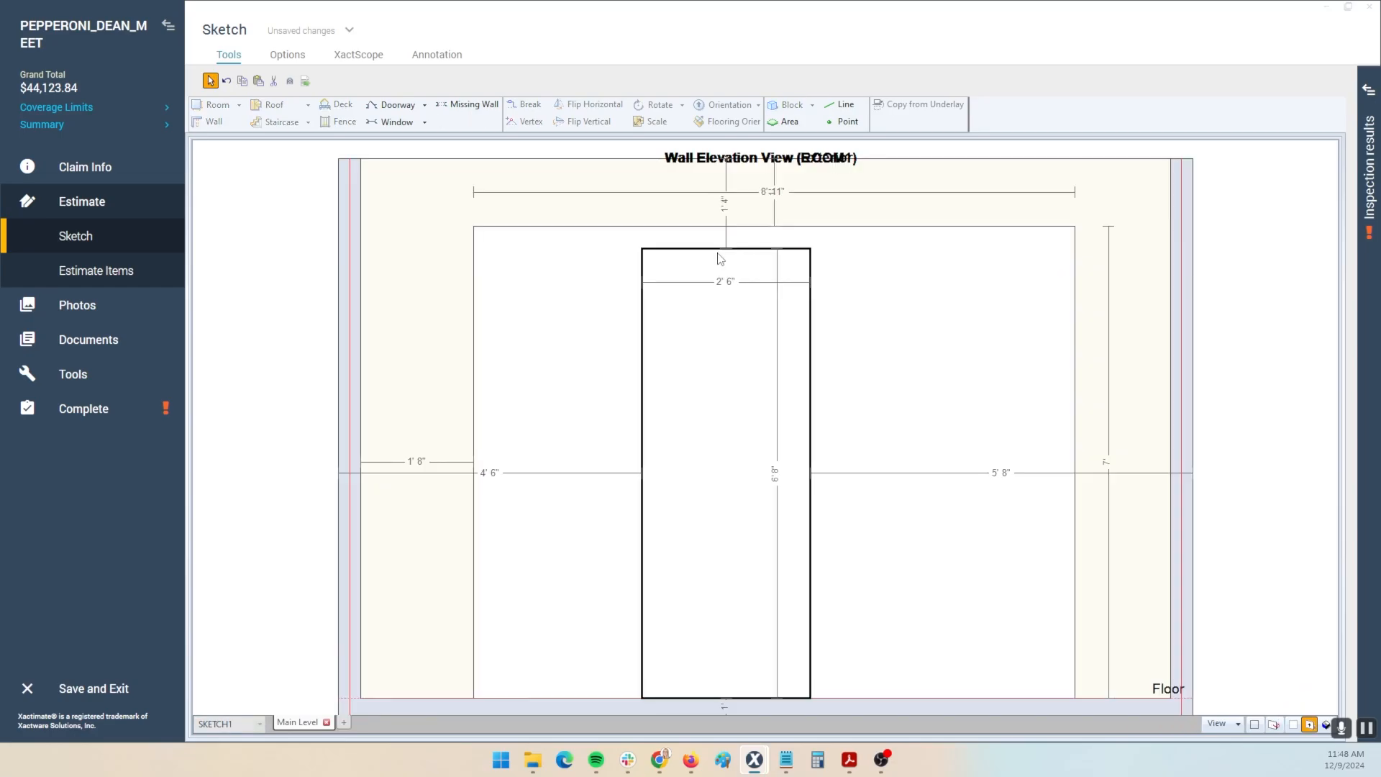
pyautogui.press('Escape')
pyautogui.click(715, 408)
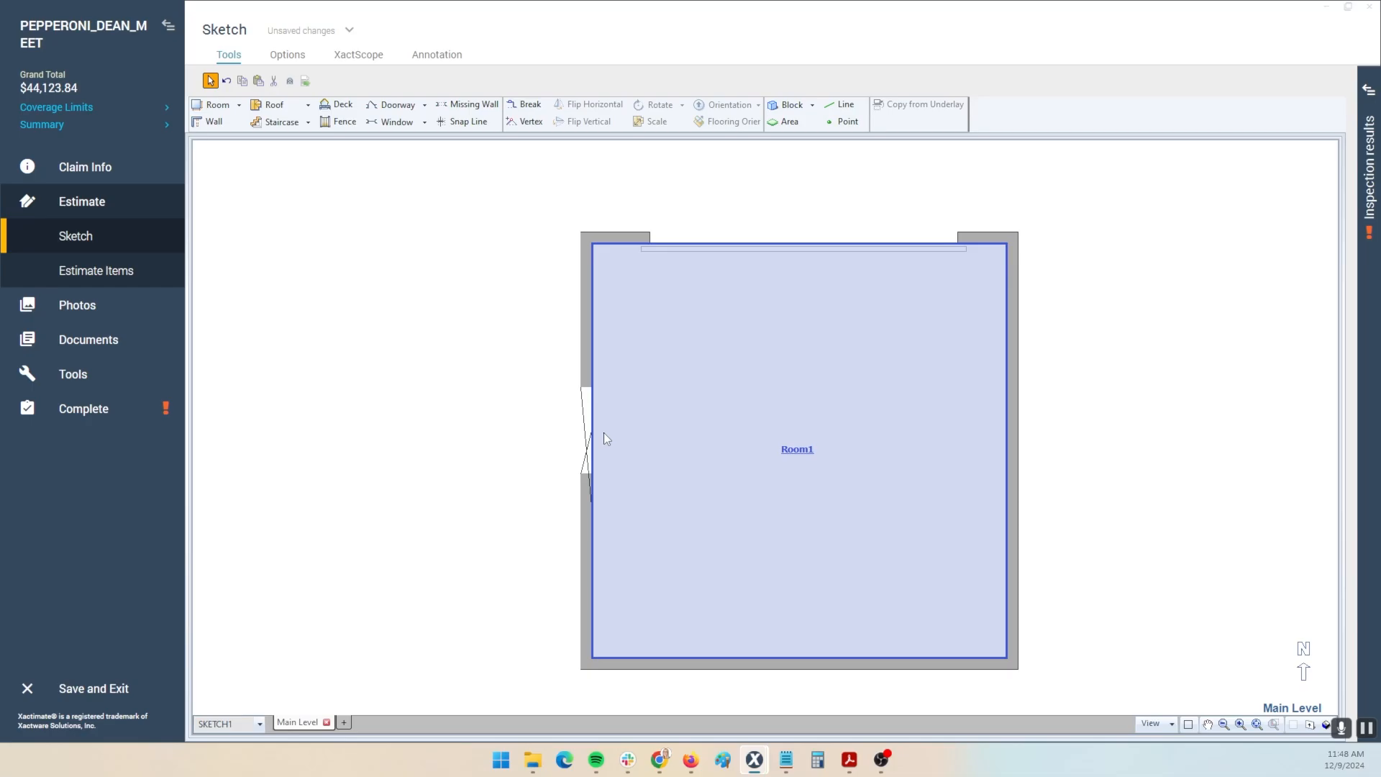
pyautogui.press('e')
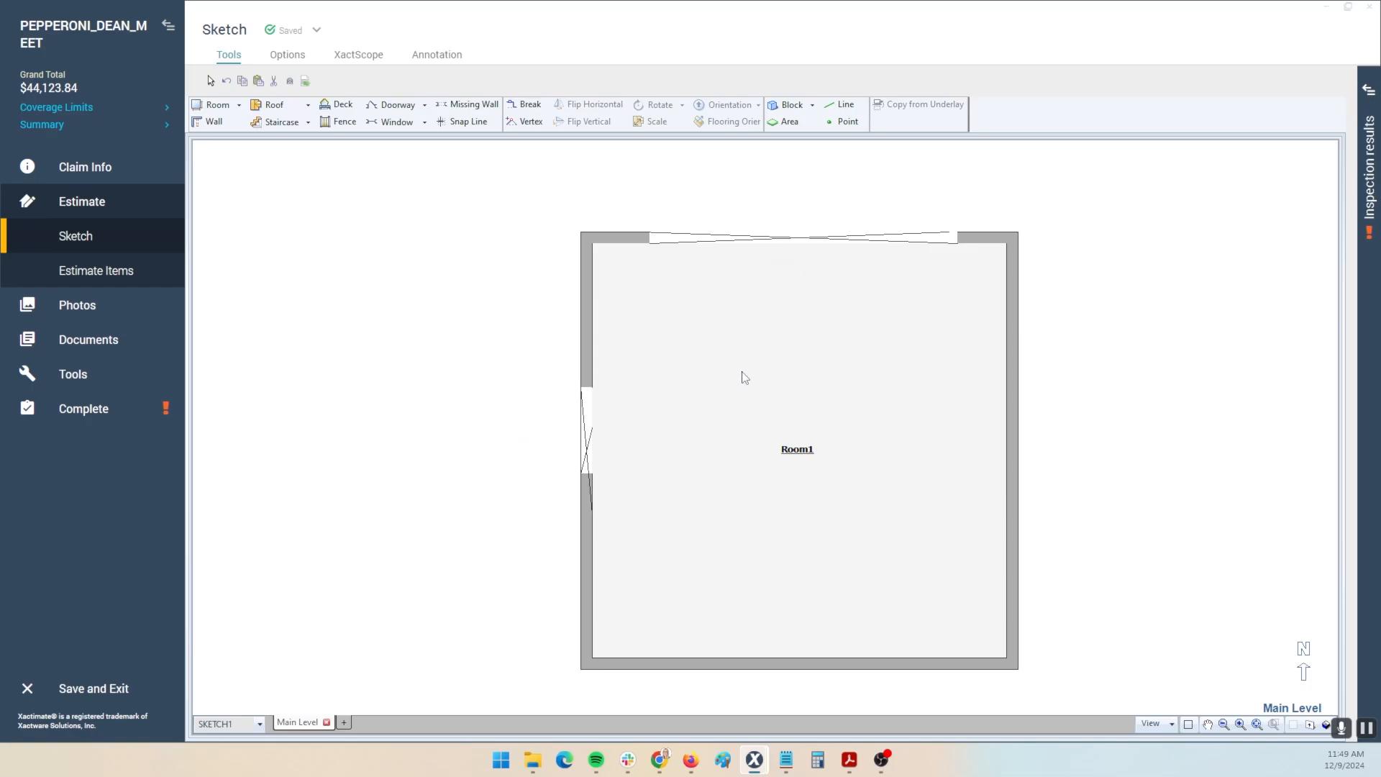
# - Select the doorway on Room1's left wall
pyautogui.press('Escape')
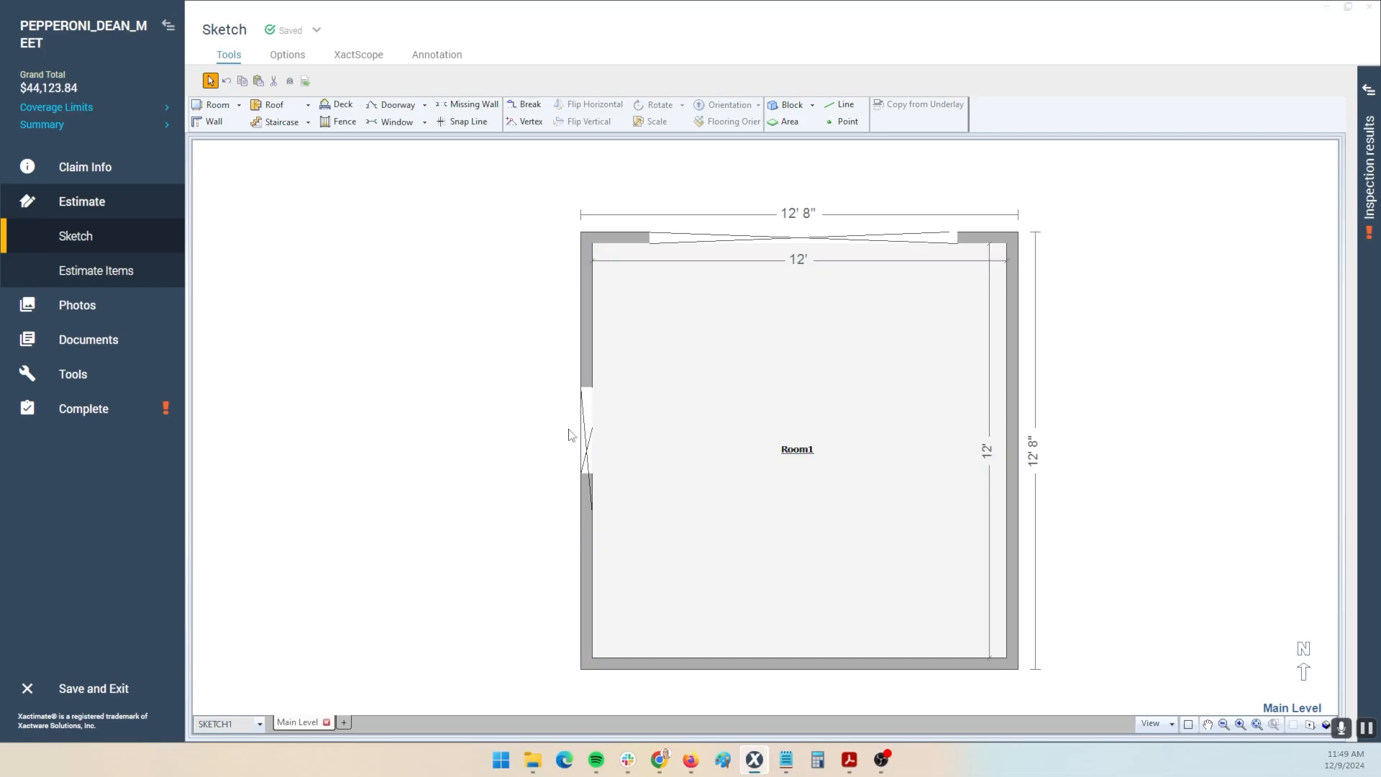
pyautogui.click(593, 433)
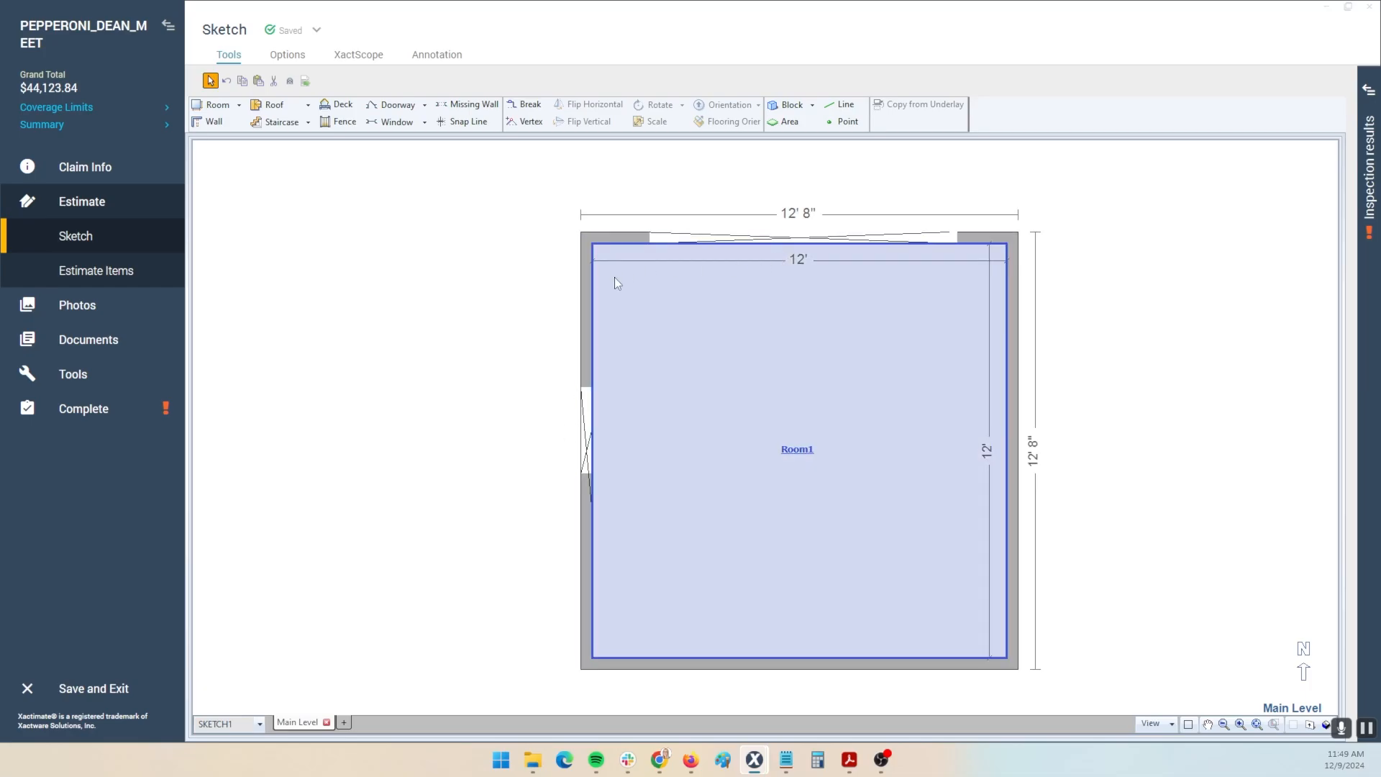
pyautogui.click(231, 83)
pyautogui.click(231, 82)
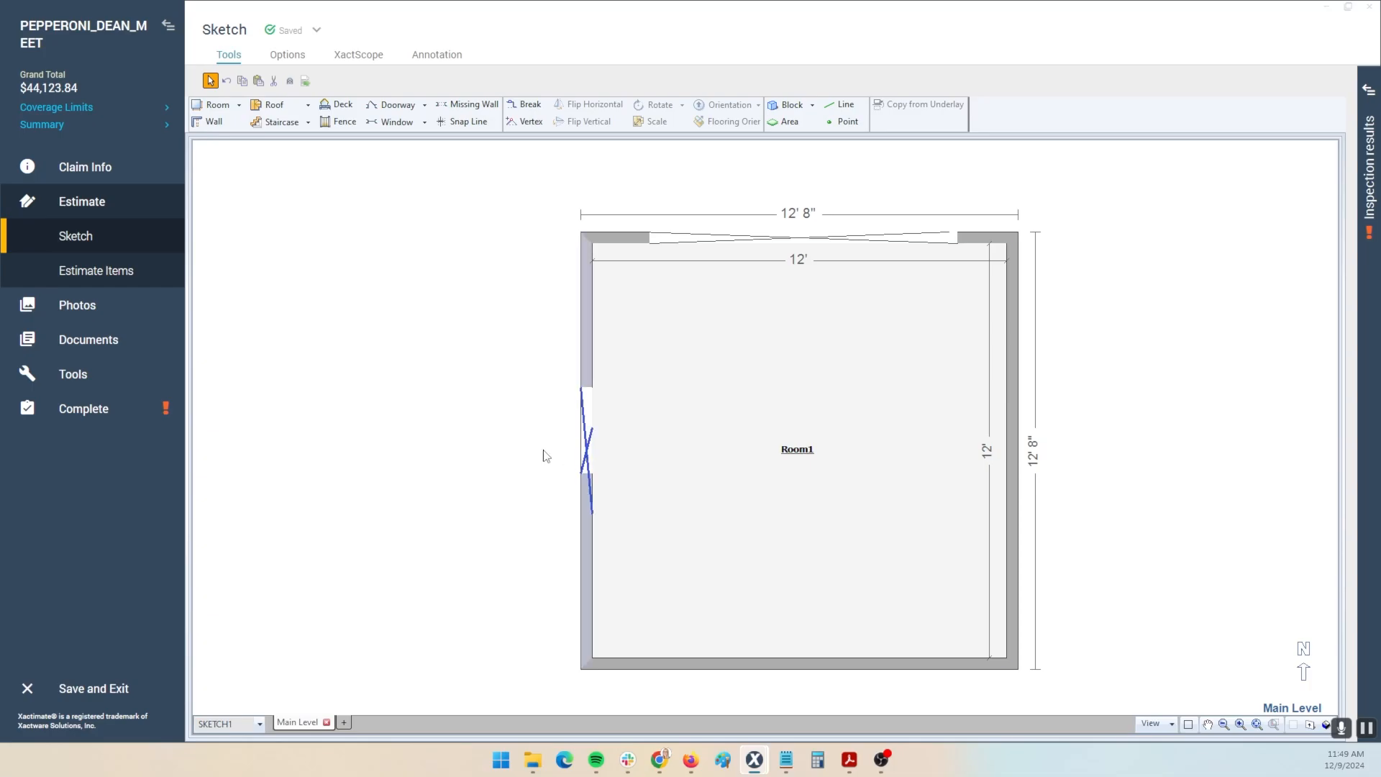
pyautogui.press('e')
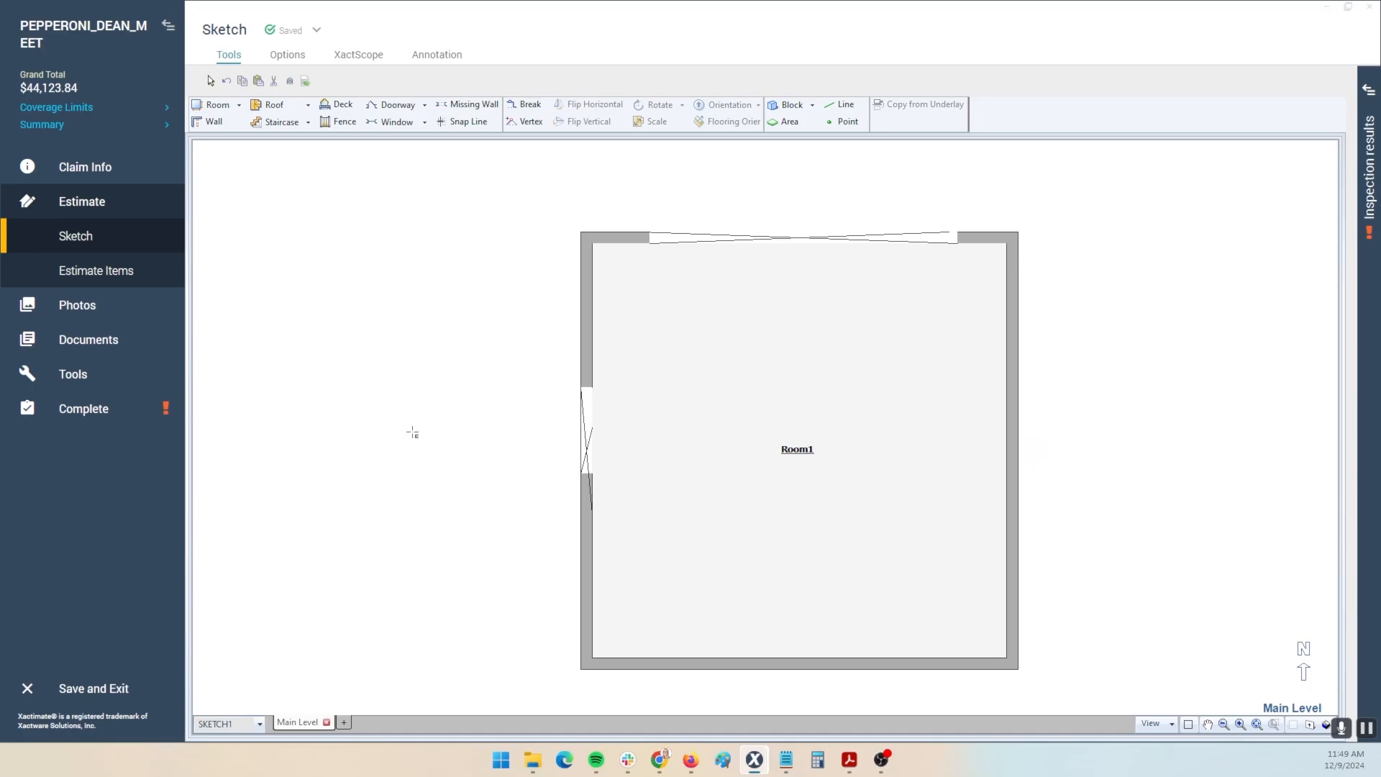
# - Orbit Room1 in 3D so the door wall faces front, then return to the plan
pyautogui.press('3')
pyautogui.moveTo(663, 467); pyautogui.dragTo(664, 327)
pyautogui.scroll(-5, 662, 326)
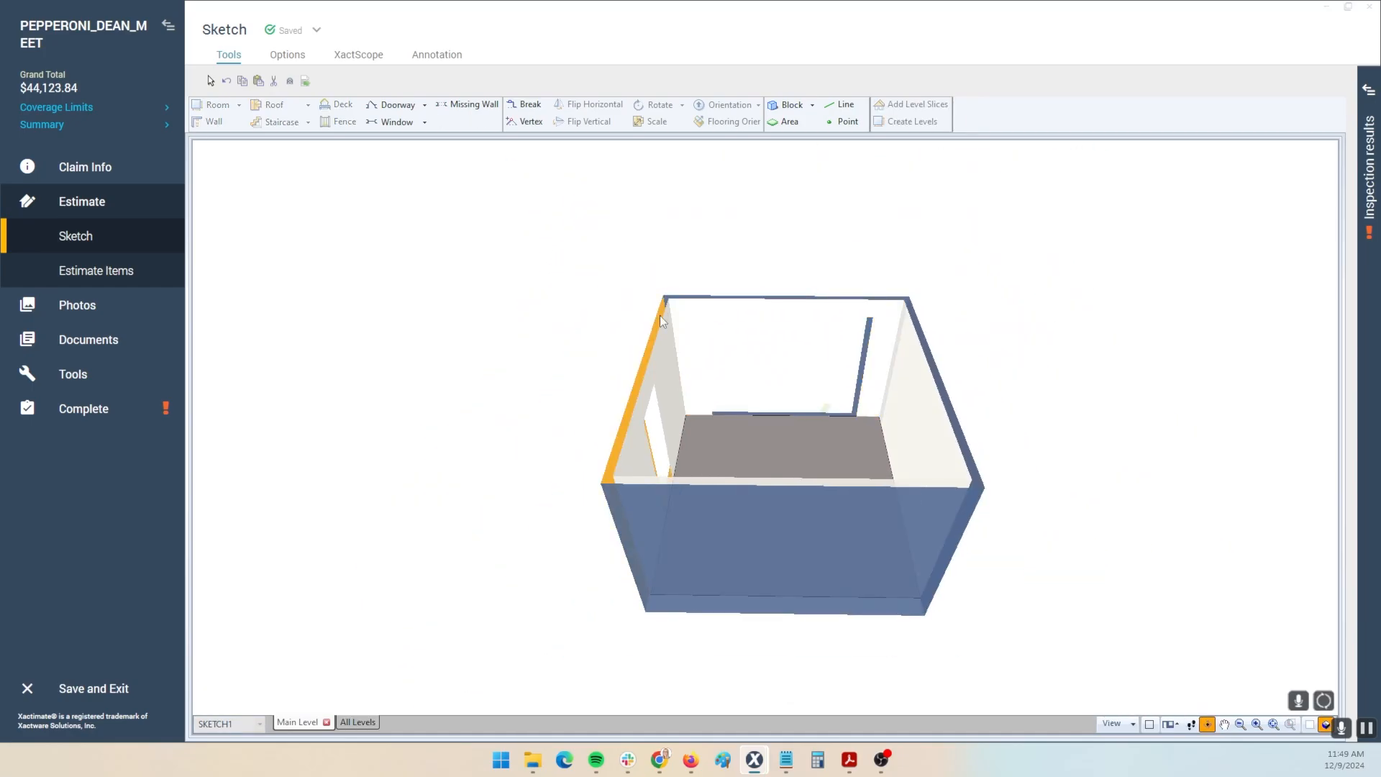
pyautogui.moveTo(477, 426); pyautogui.dragTo(781, 329)
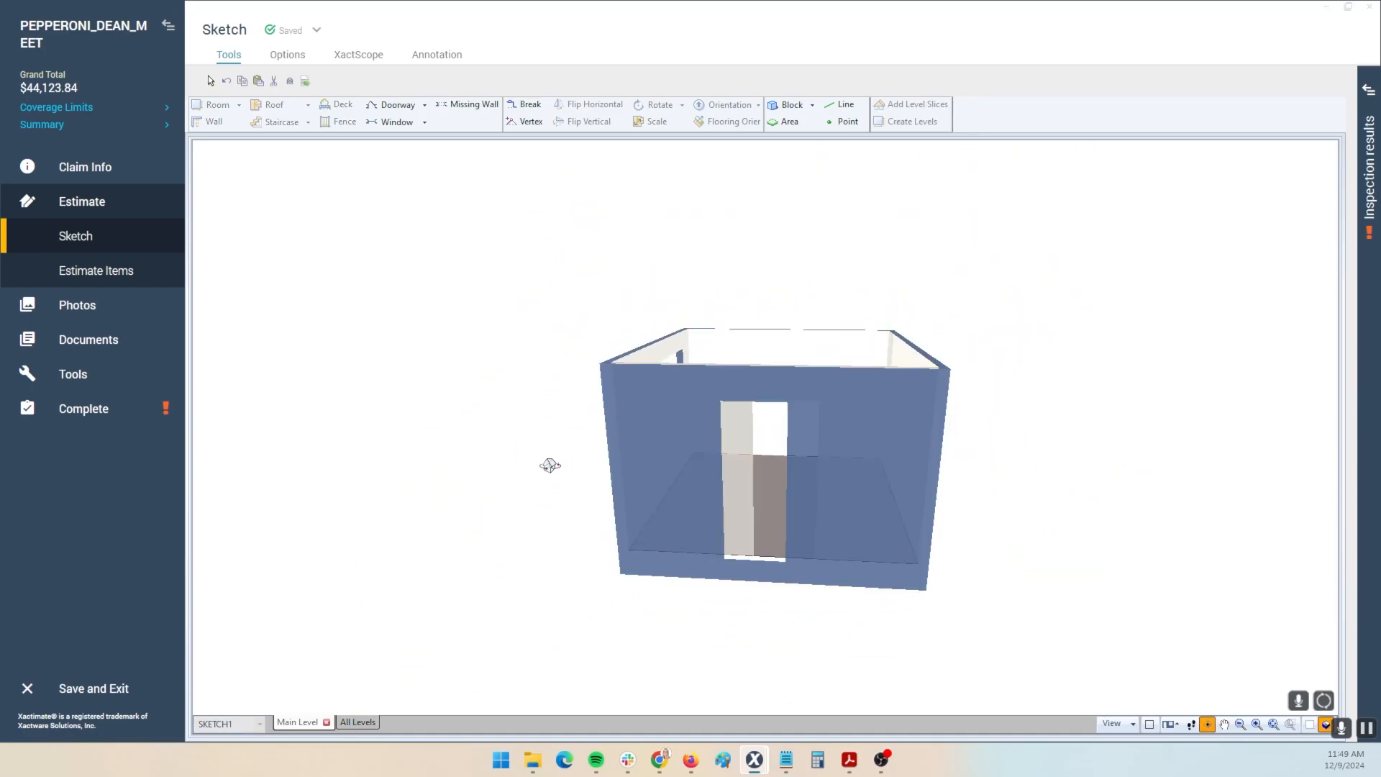
pyautogui.press('3')
# - Select Room1, look down into it in 3D, and reselect it on the floor plan
pyautogui.click(587, 448)
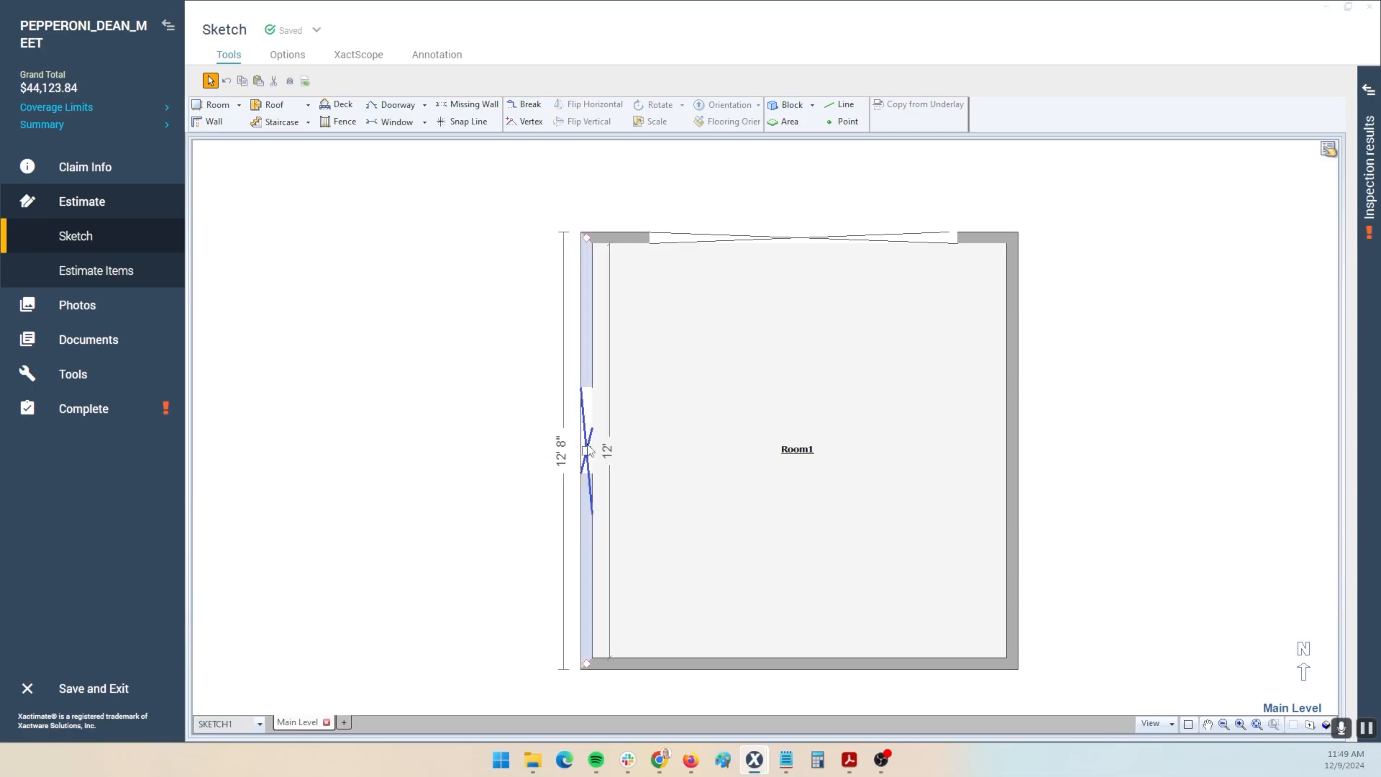
pyautogui.click(798, 398)
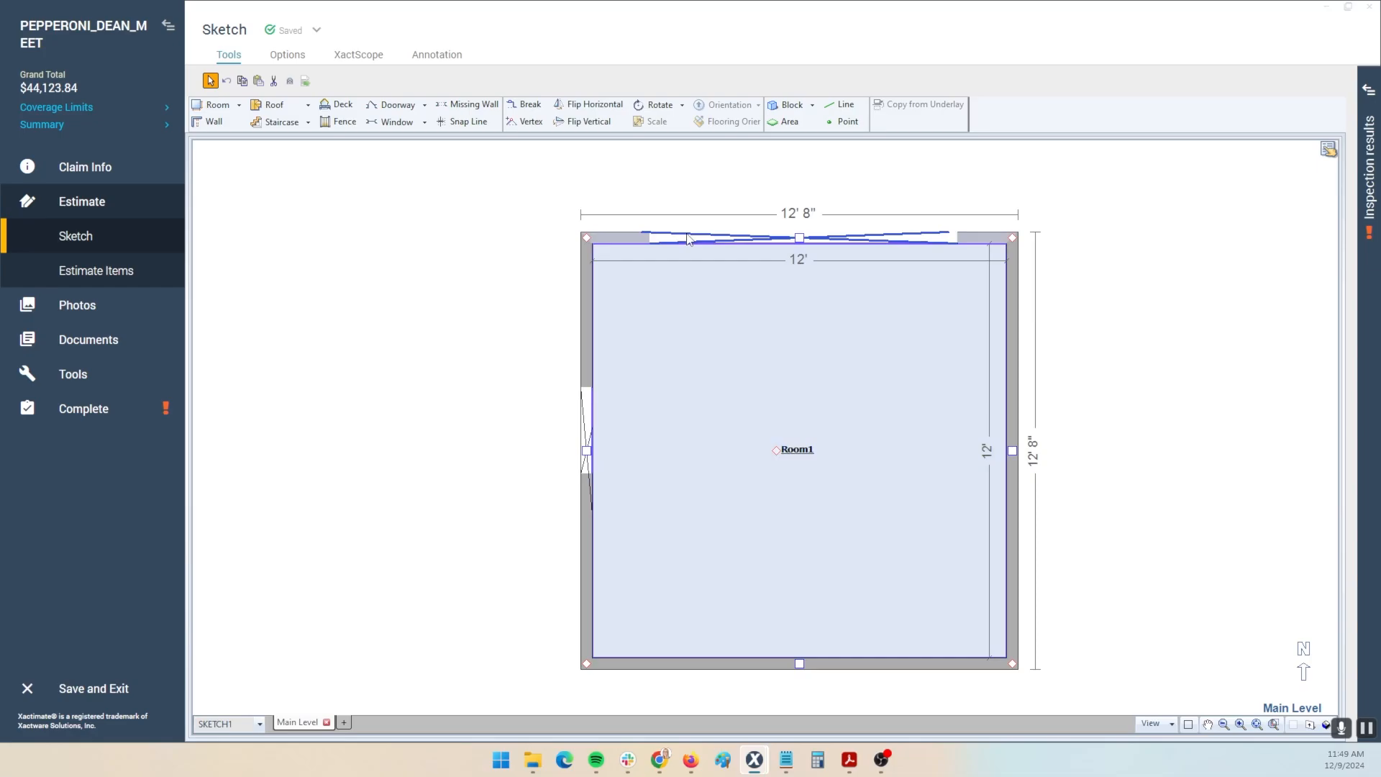
pyautogui.press('F8')
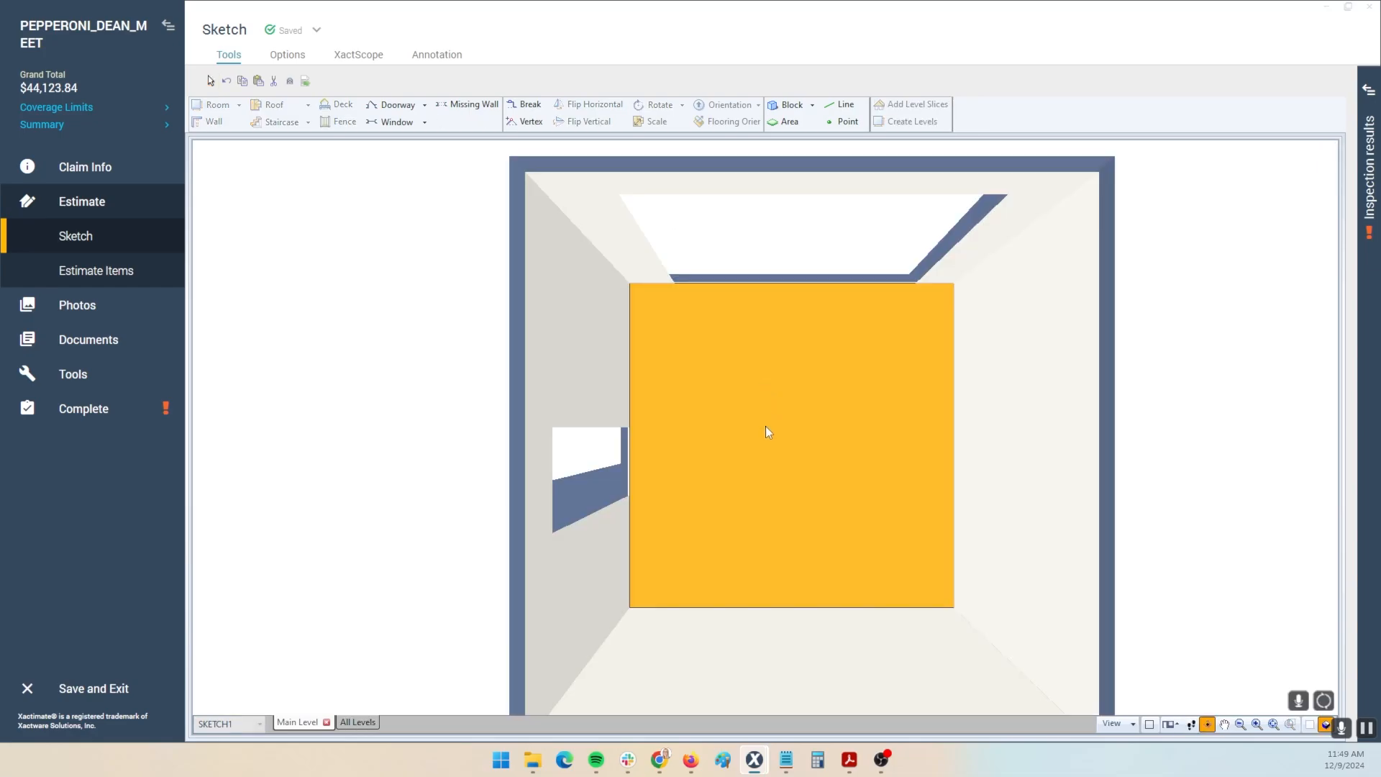
pyautogui.moveTo(766, 428); pyautogui.dragTo(757, 272)
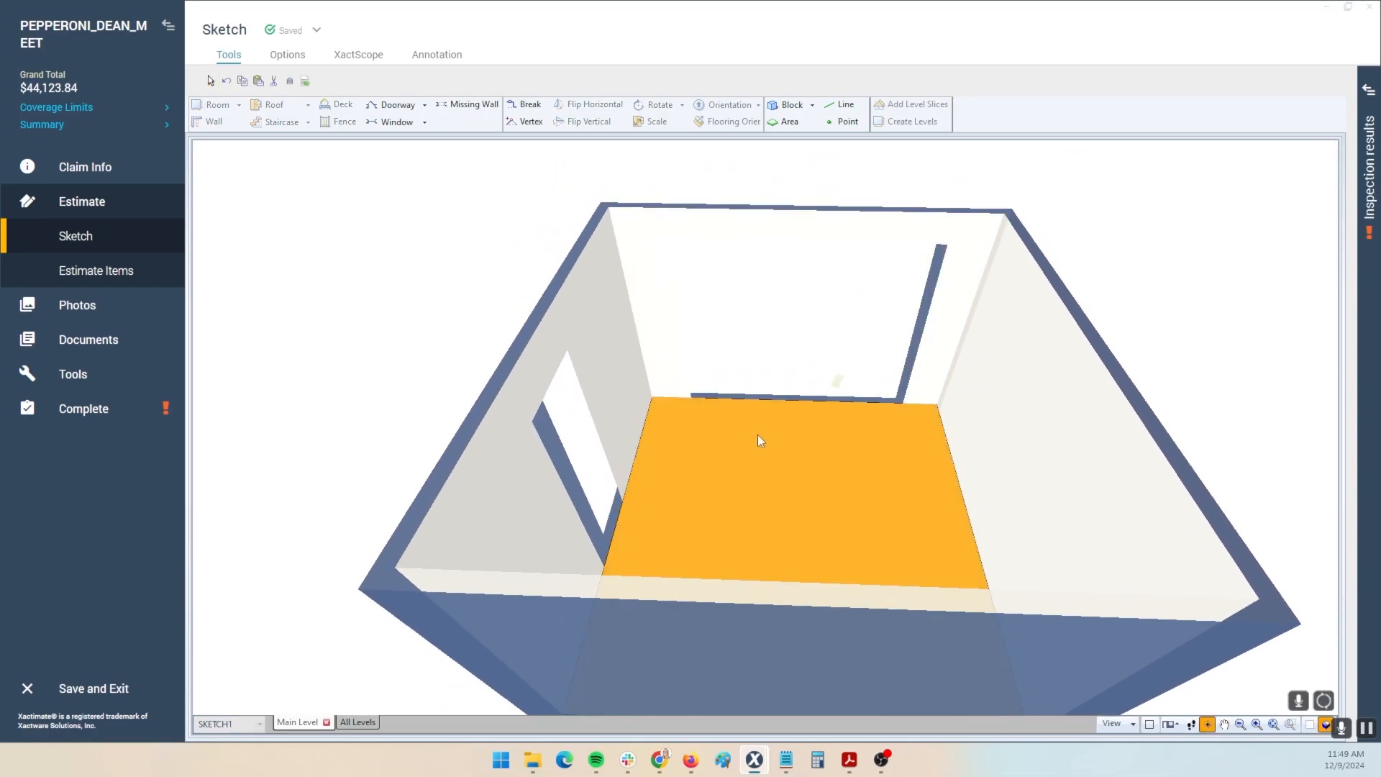
pyautogui.press('F8')
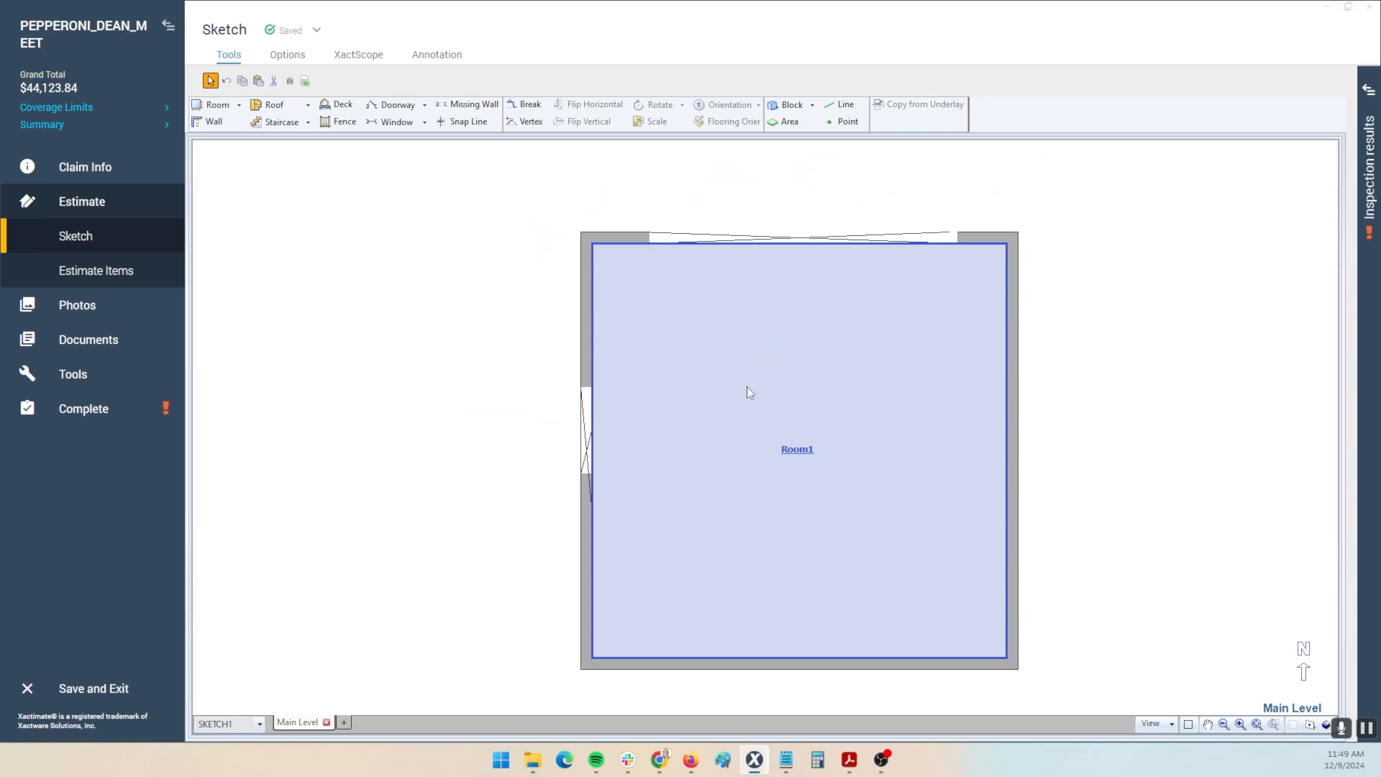
pyautogui.click(748, 393)
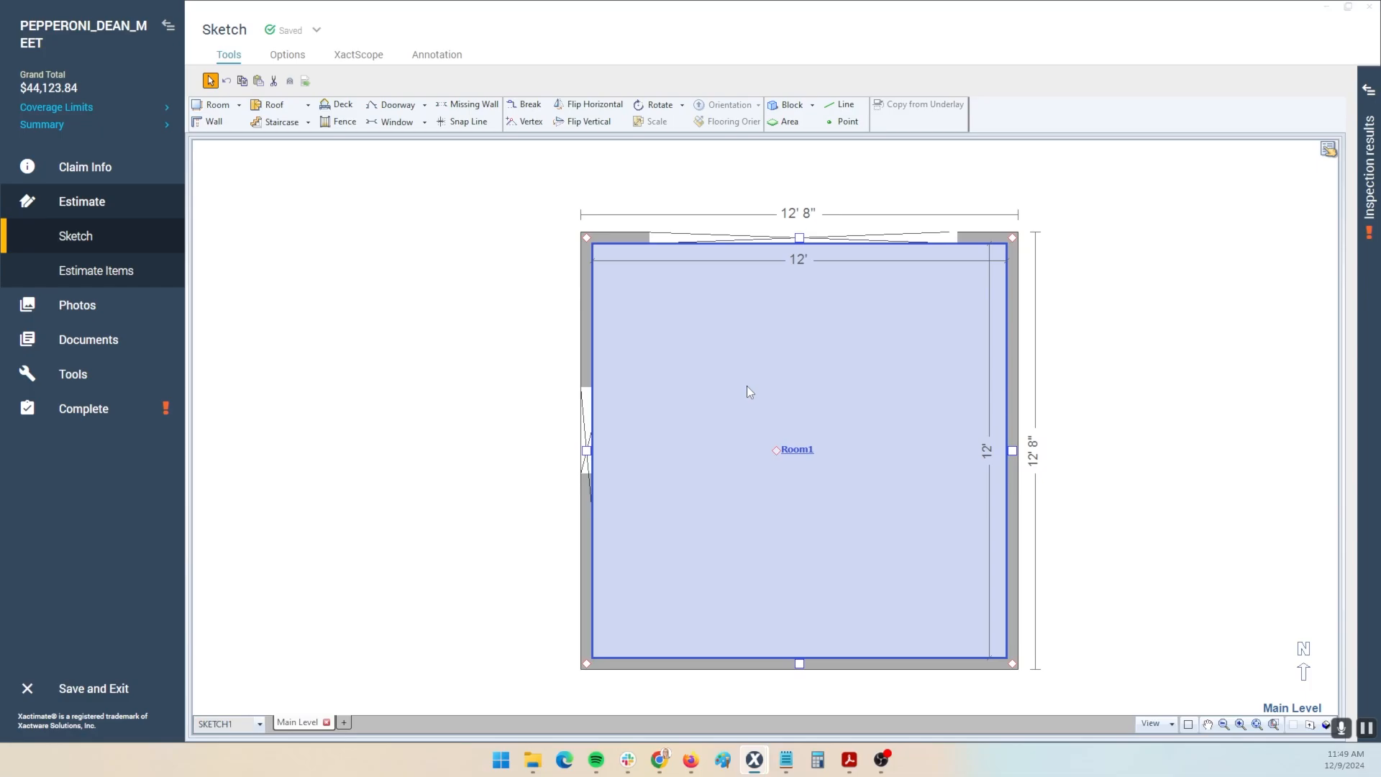
# - Dismiss Room1's context menu, then reselect Room1 and delete it to leave the canvas empty
pyautogui.rightClick(748, 389)
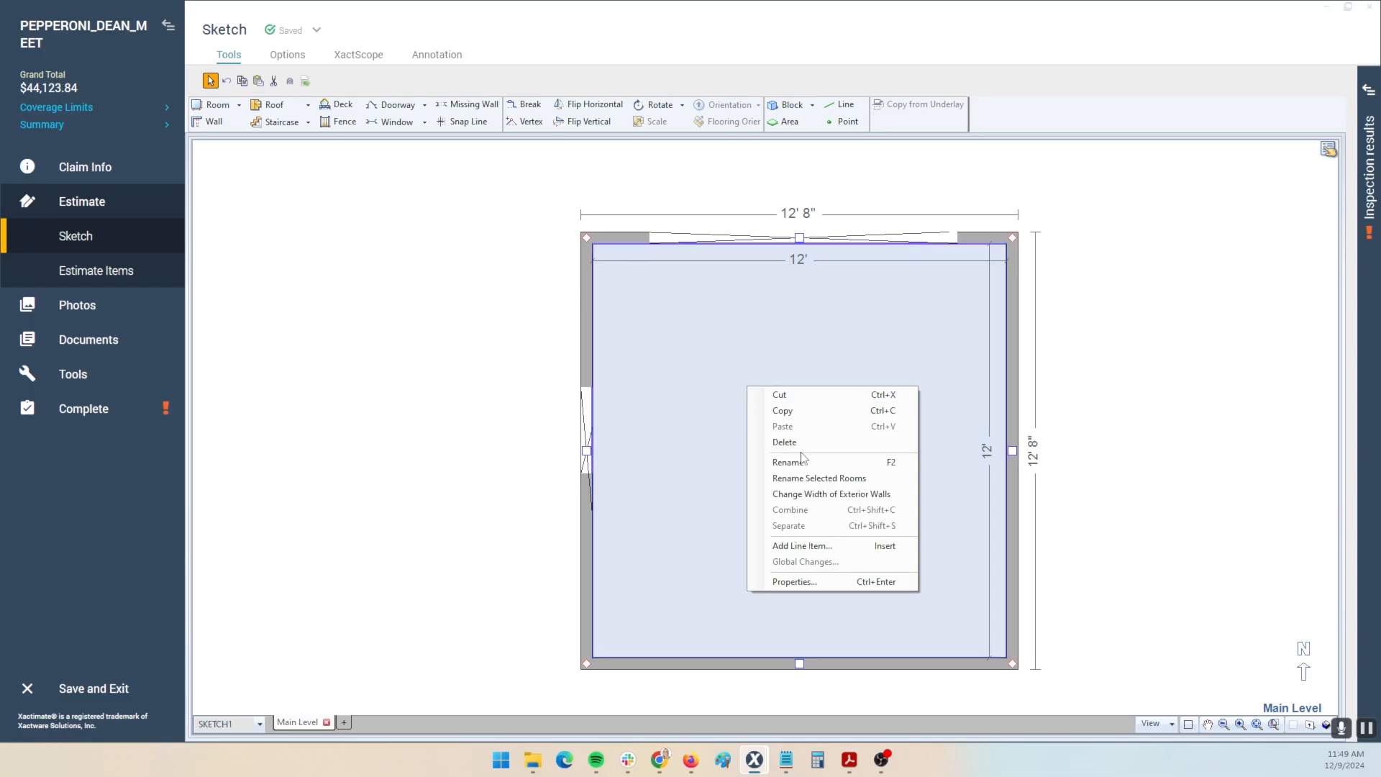
pyautogui.click(468, 346)
pyautogui.click(752, 348)
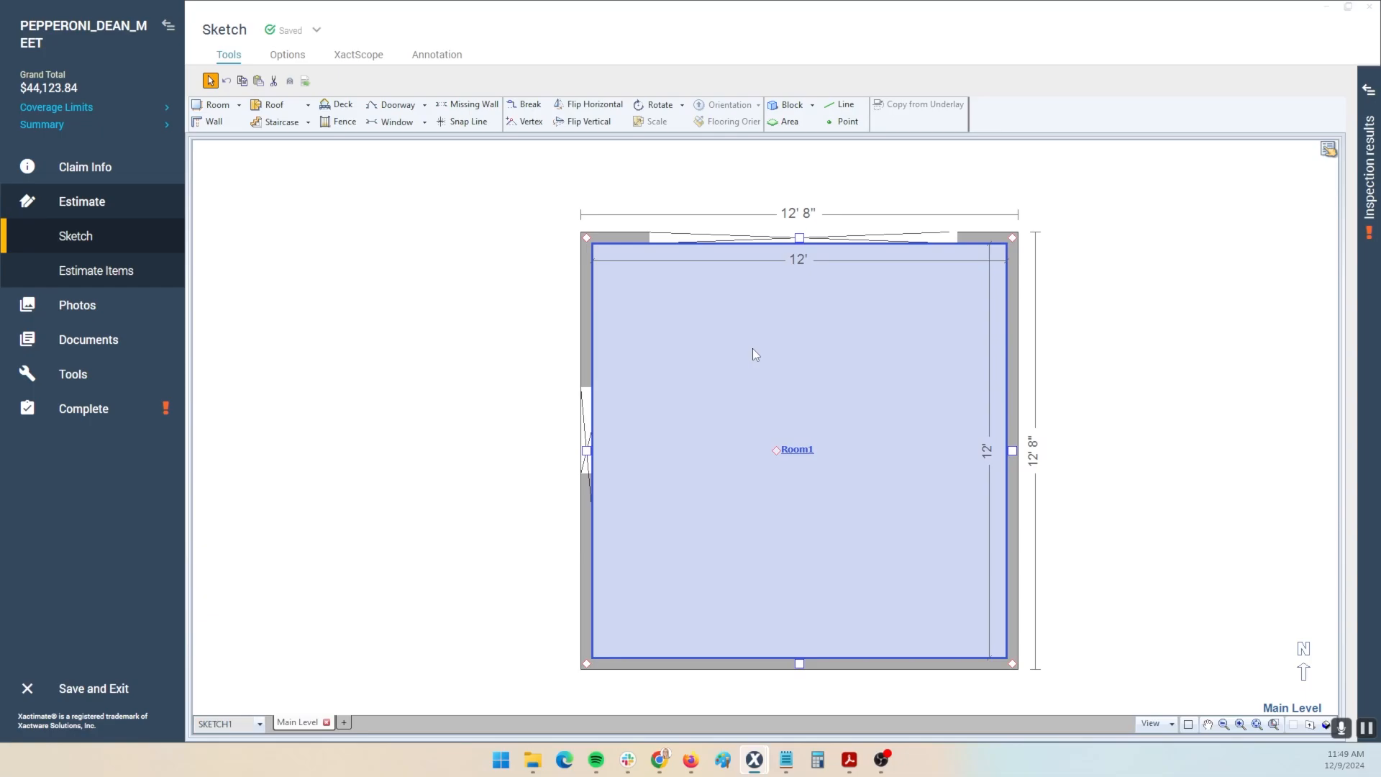
pyautogui.press('Delete')
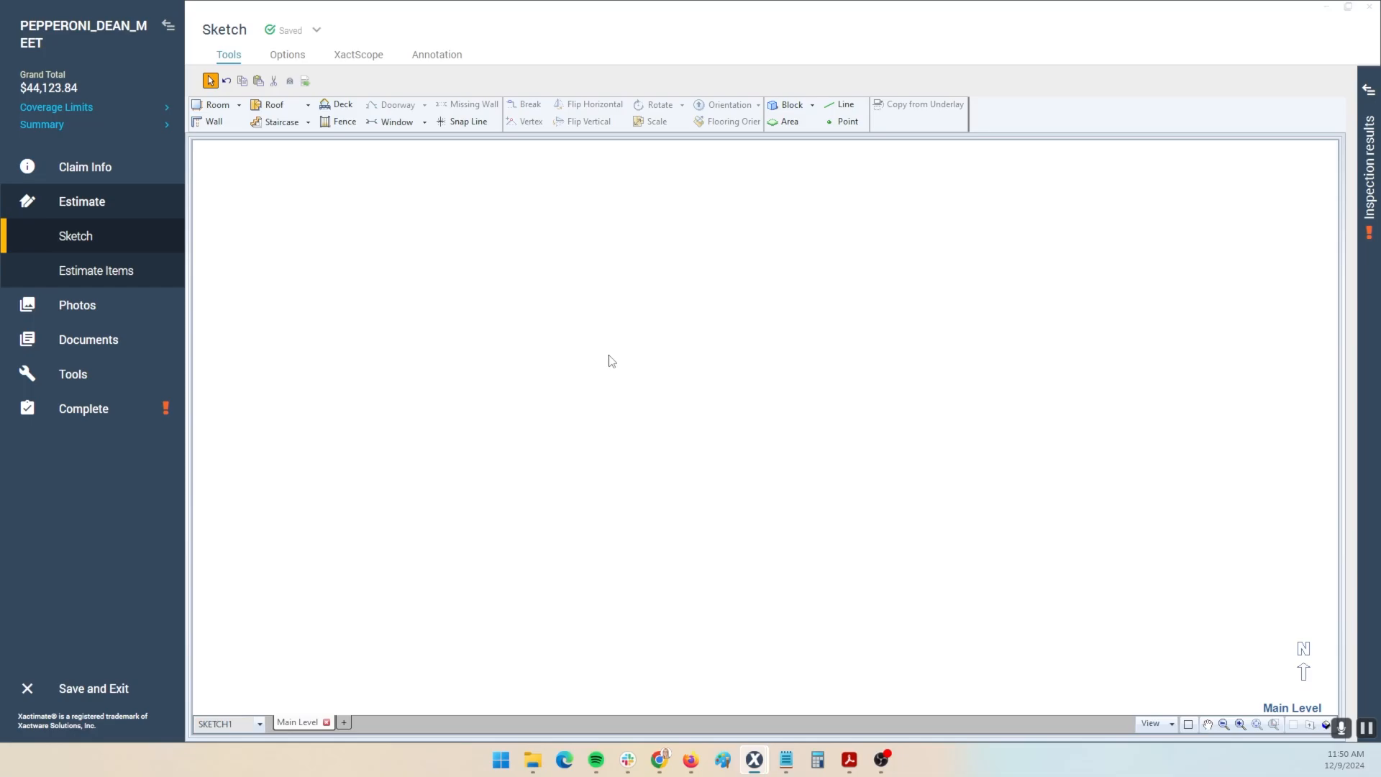
# - Place a new 12' x 12' room with a top-wall doorway and a 5' right-wall window
pyautogui.press('r')
pyautogui.click(523, 223)
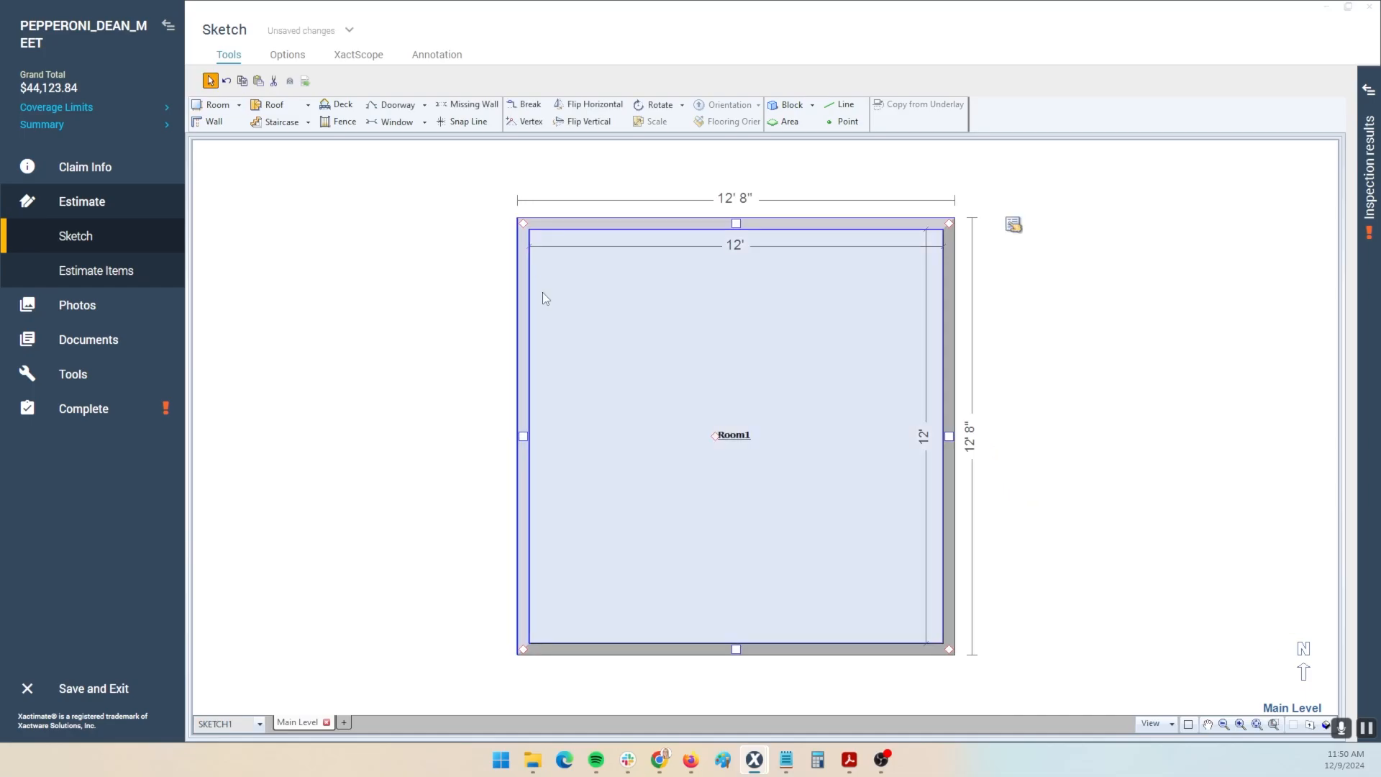
pyautogui.press('d')
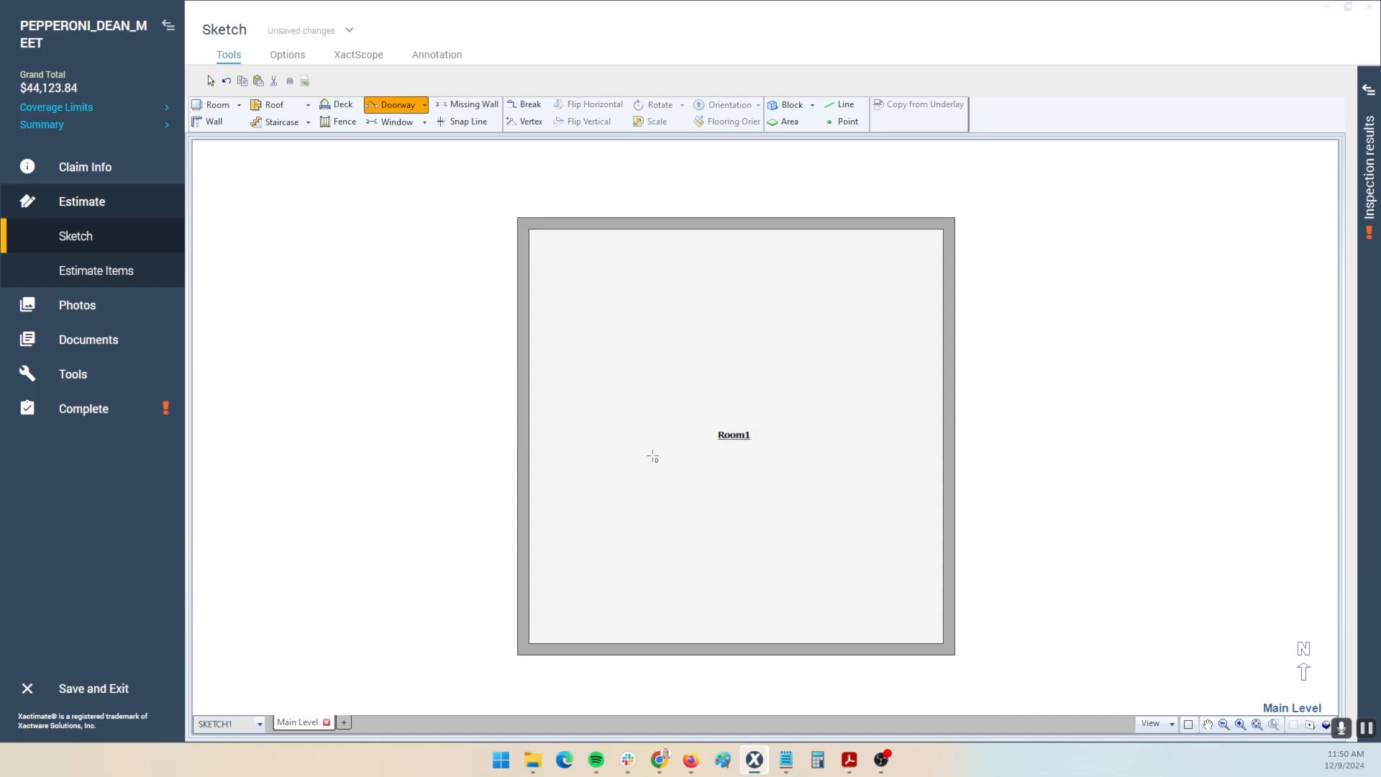
pyautogui.click(664, 225)
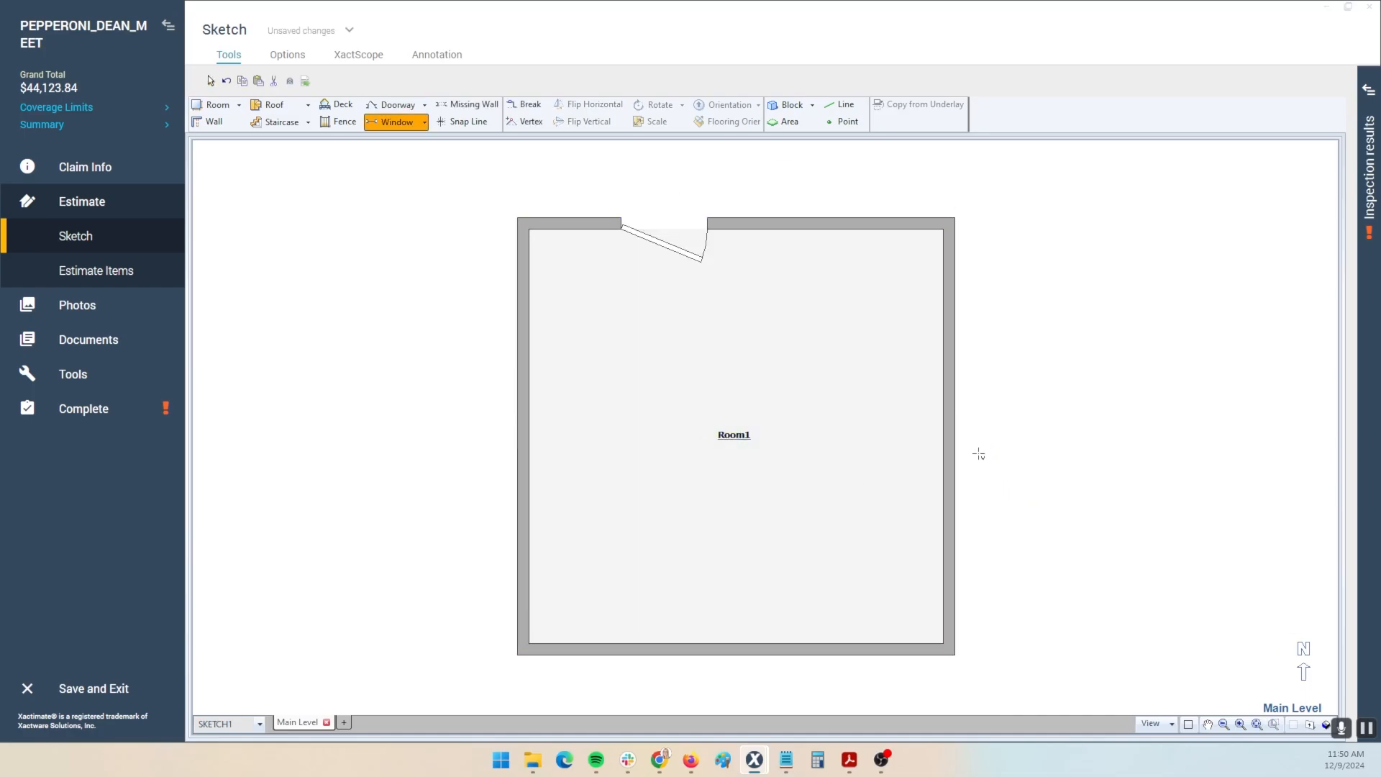
pyautogui.click(950, 396)
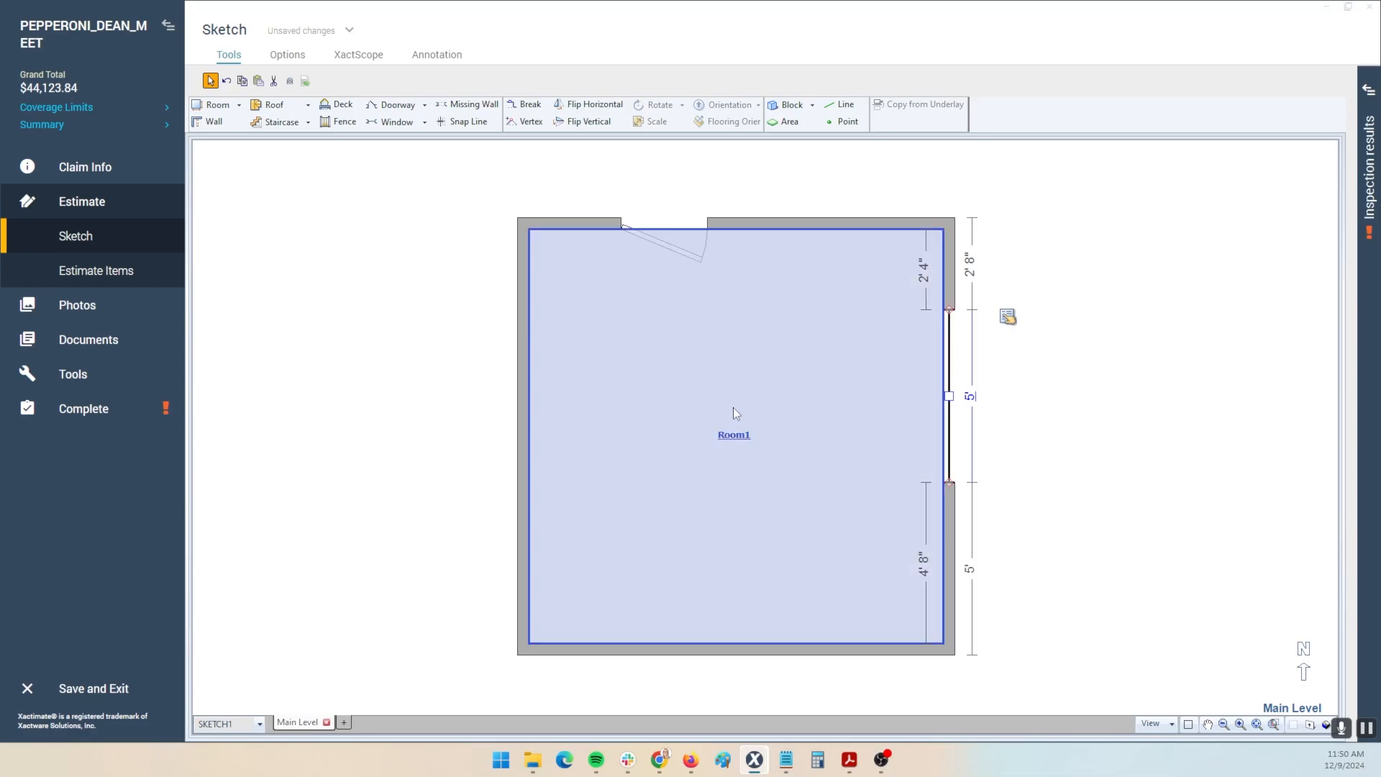
# - Select Room1 on the Main Level sketch
pyautogui.click(734, 410)
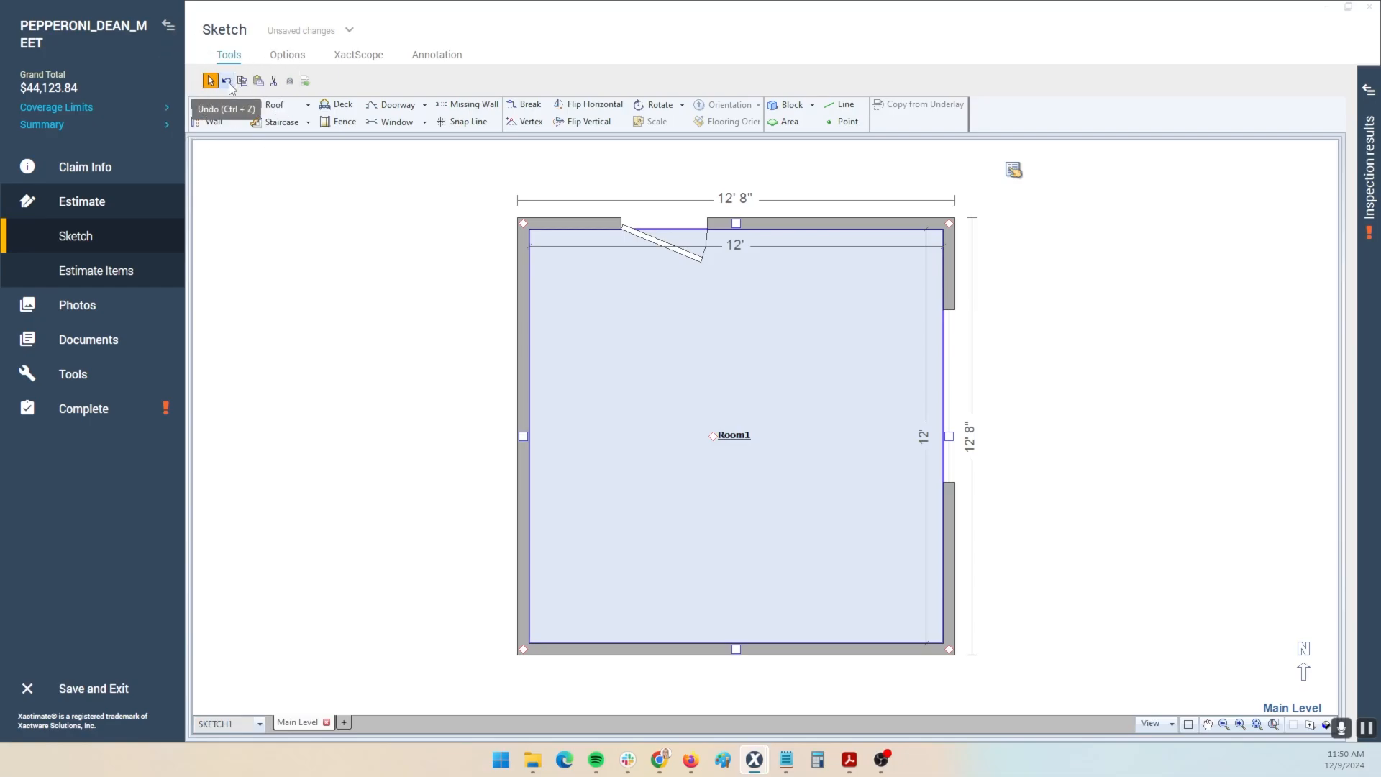
pyautogui.press('ctrl')
pyautogui.press('ctrl')
pyautogui.press('ctrl')
pyautogui.press('ctrl')
pyautogui.press('ctrl')
pyautogui.press('ctrl')
pyautogui.click(286, 285)
pyautogui.click(845, 509)
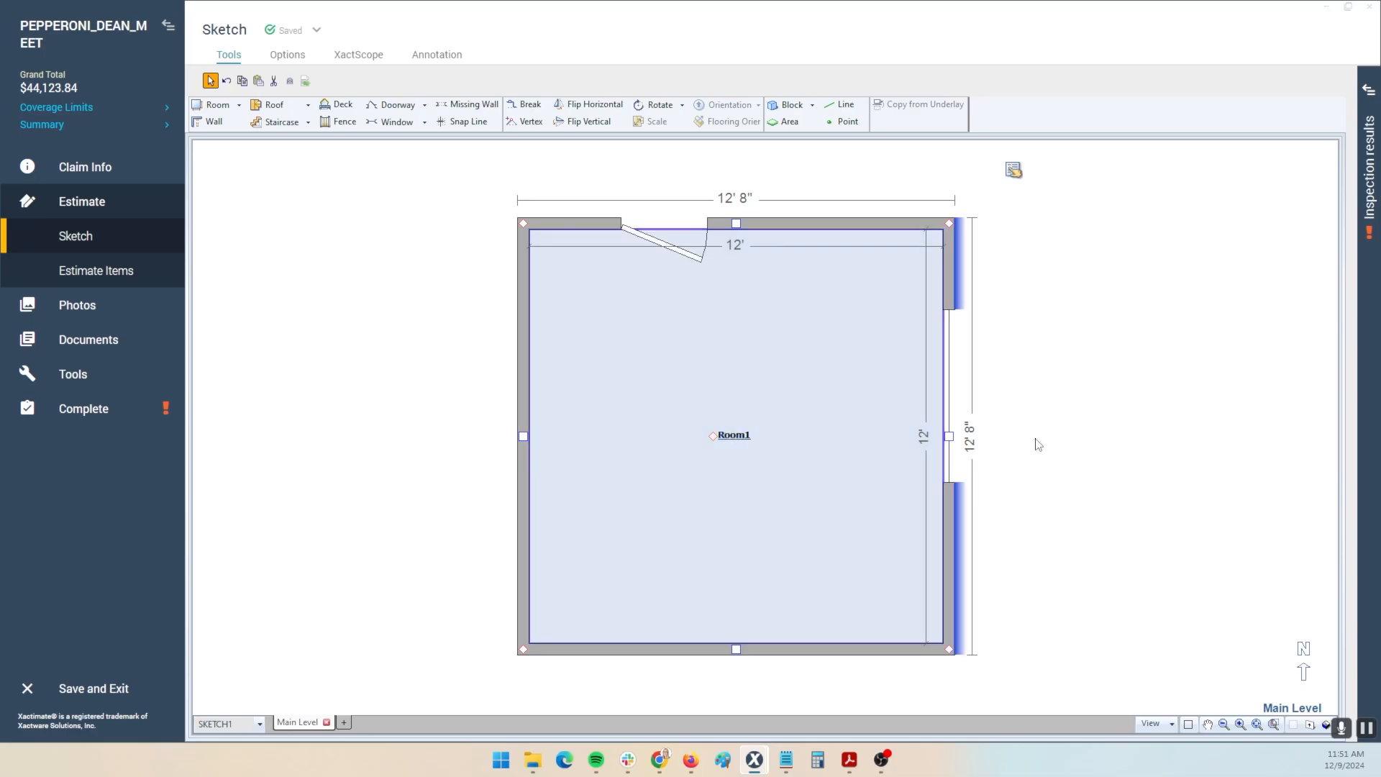
# - Pan the sketch left to free space right of Room1, then select Room1
pyautogui.press('space')
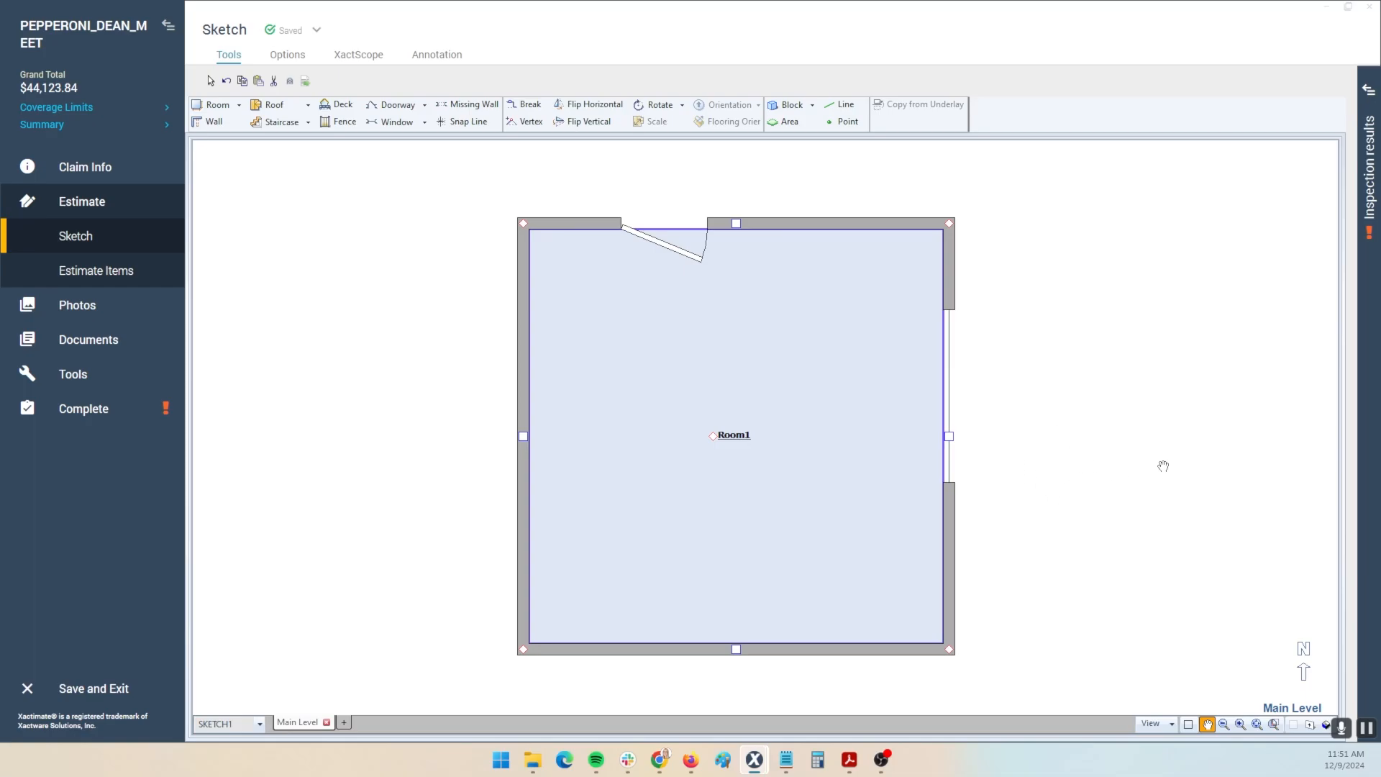
pyautogui.moveTo(1163, 465); pyautogui.dragTo(860, 453)
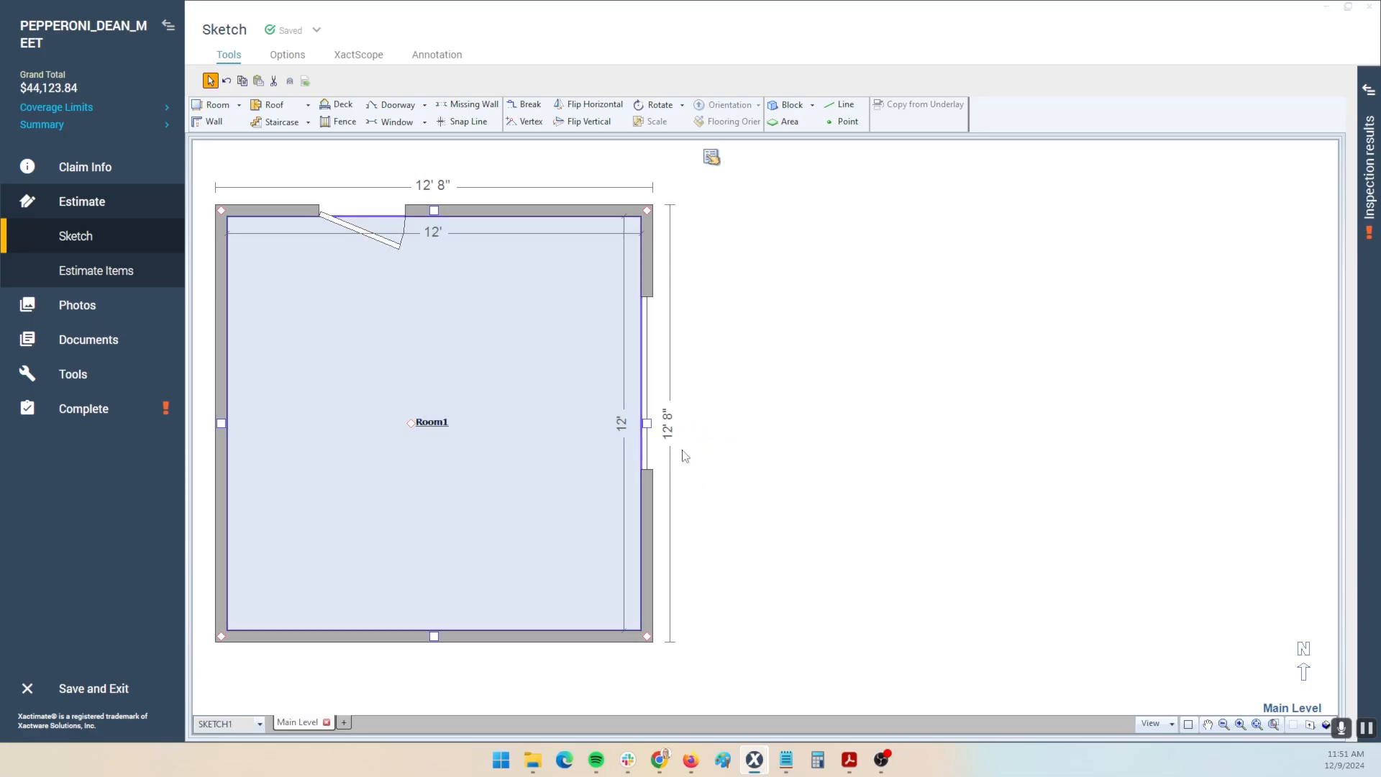
pyautogui.click(419, 446)
# - Copy and paste Room1, cancel the pasted copy, and start a 12' roof
pyautogui.hotkey('ctrl', 'c')
pyautogui.hotkey('ctrl', 'v')
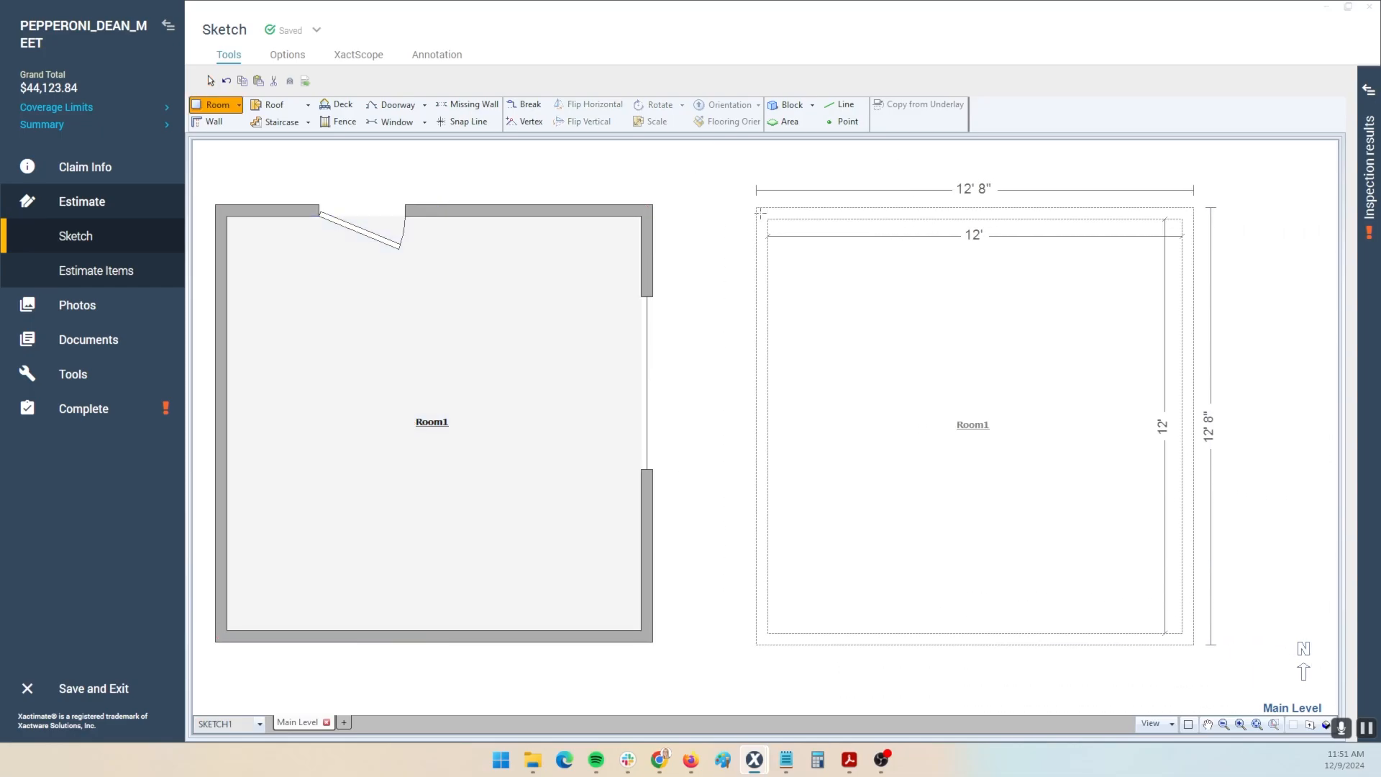
pyautogui.press('Escape')
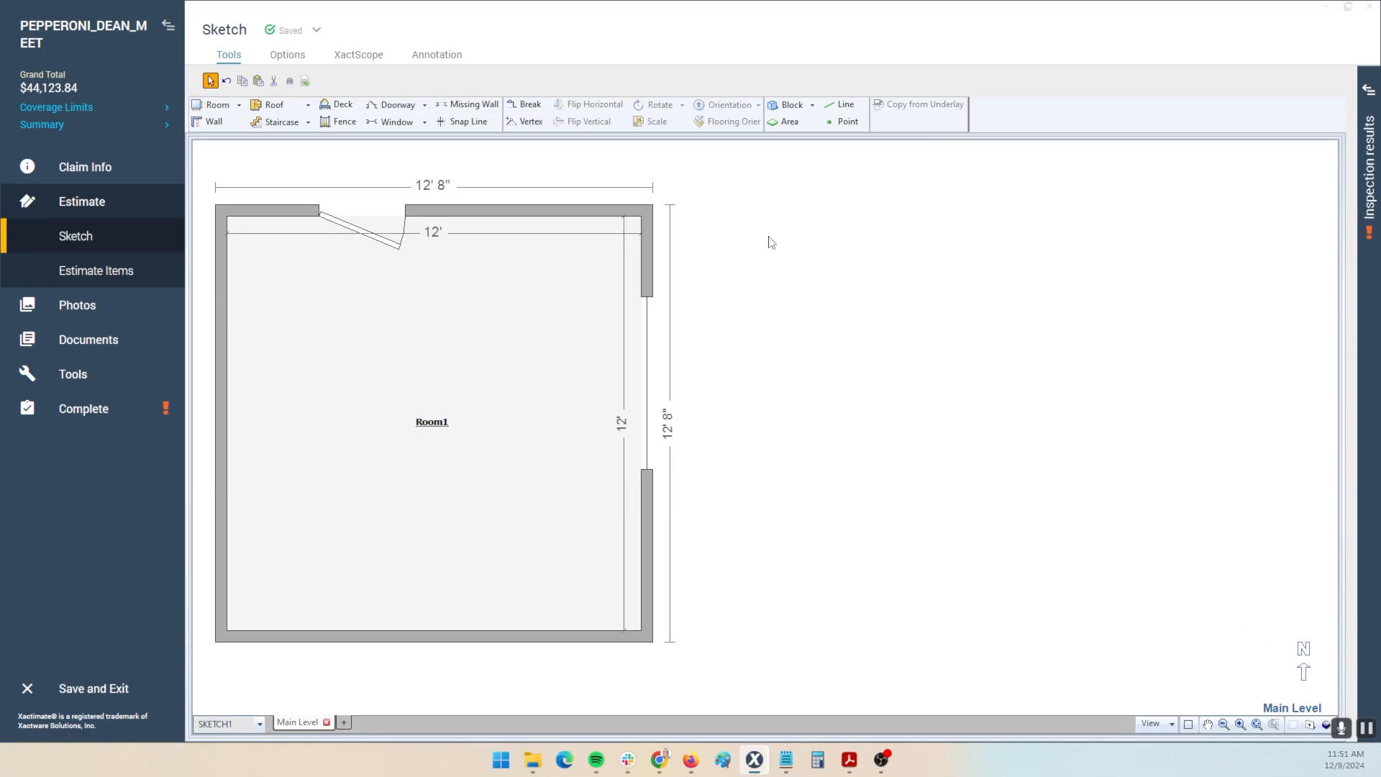
pyautogui.press('f')
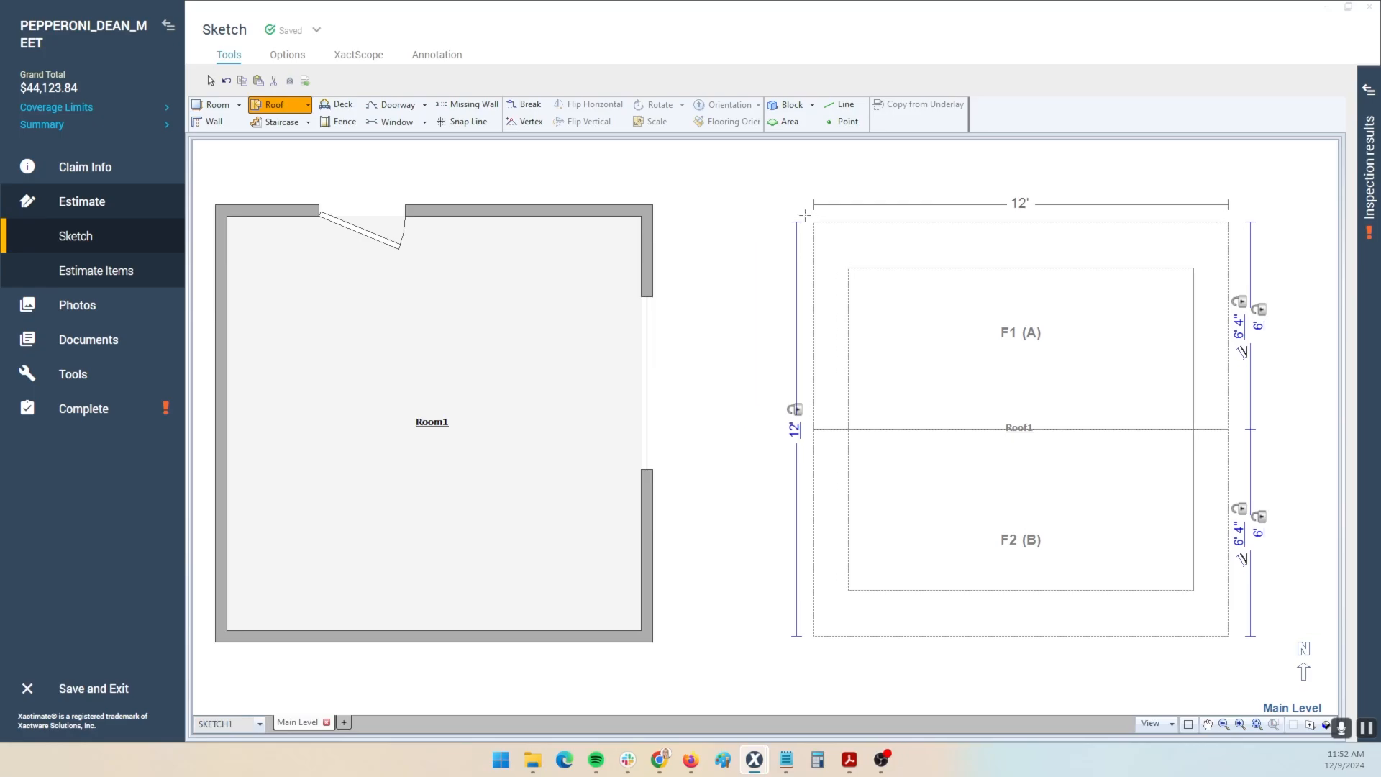
# - Place Roof1 right of the room, resize it to 15' 2" by 13' 9", and open its properties
pyautogui.click(765, 207)
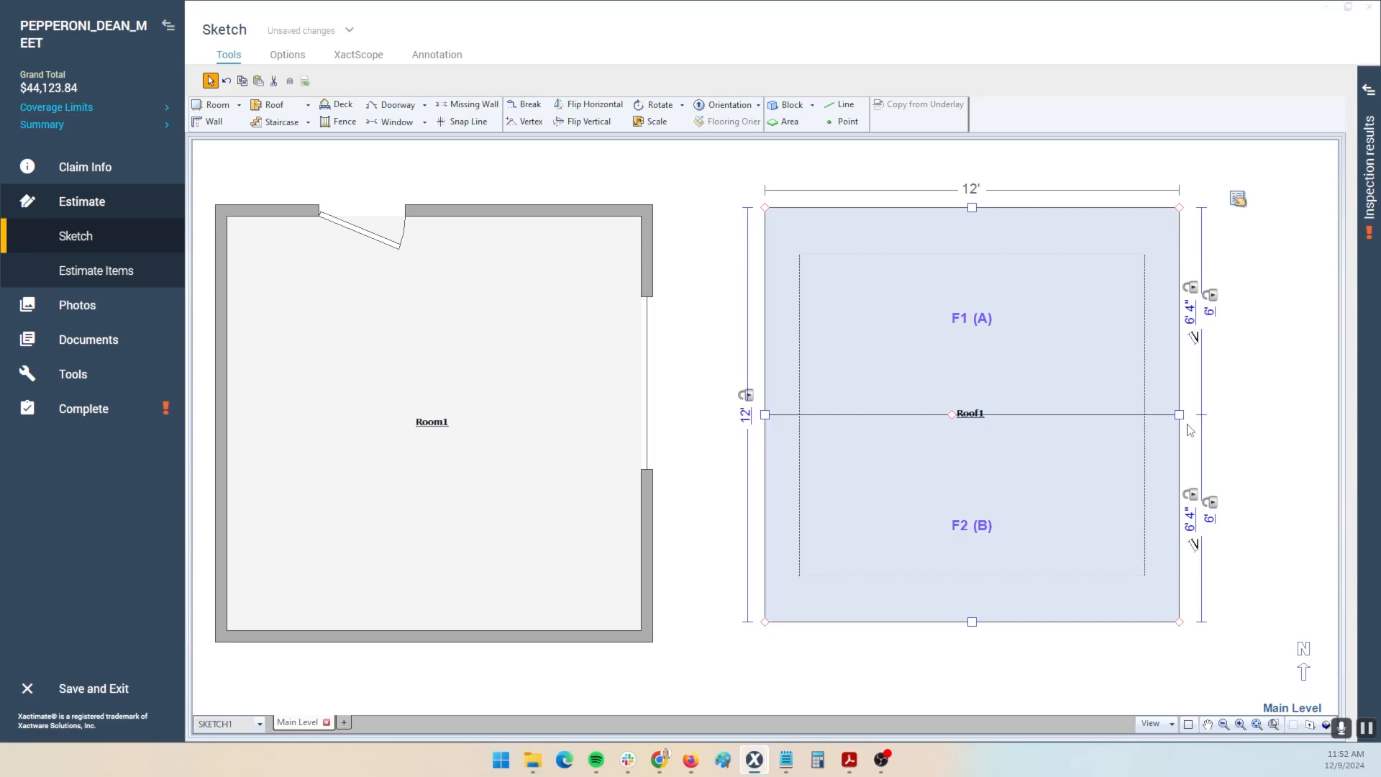
pyautogui.moveTo(1179, 415); pyautogui.dragTo(1289, 414)
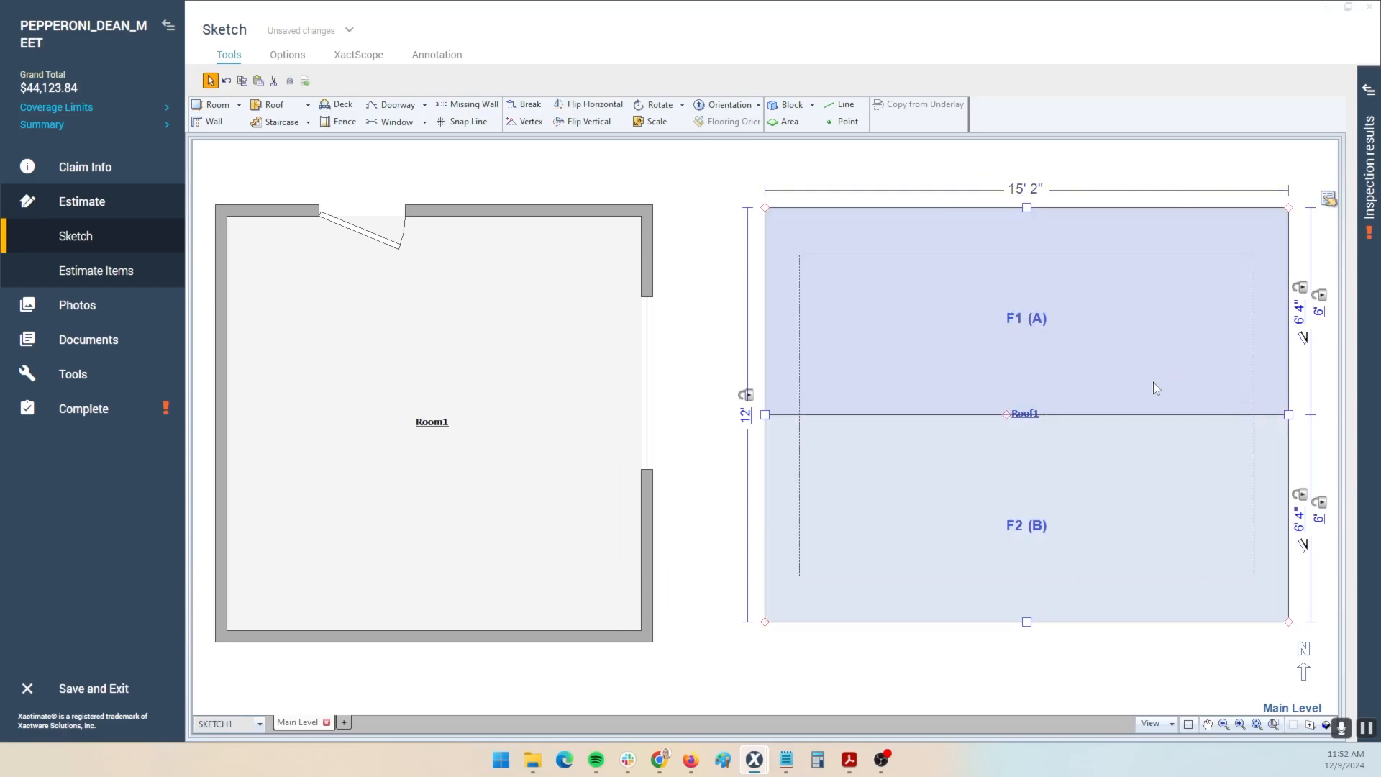
pyautogui.moveTo(1027, 623); pyautogui.dragTo(1027, 682)
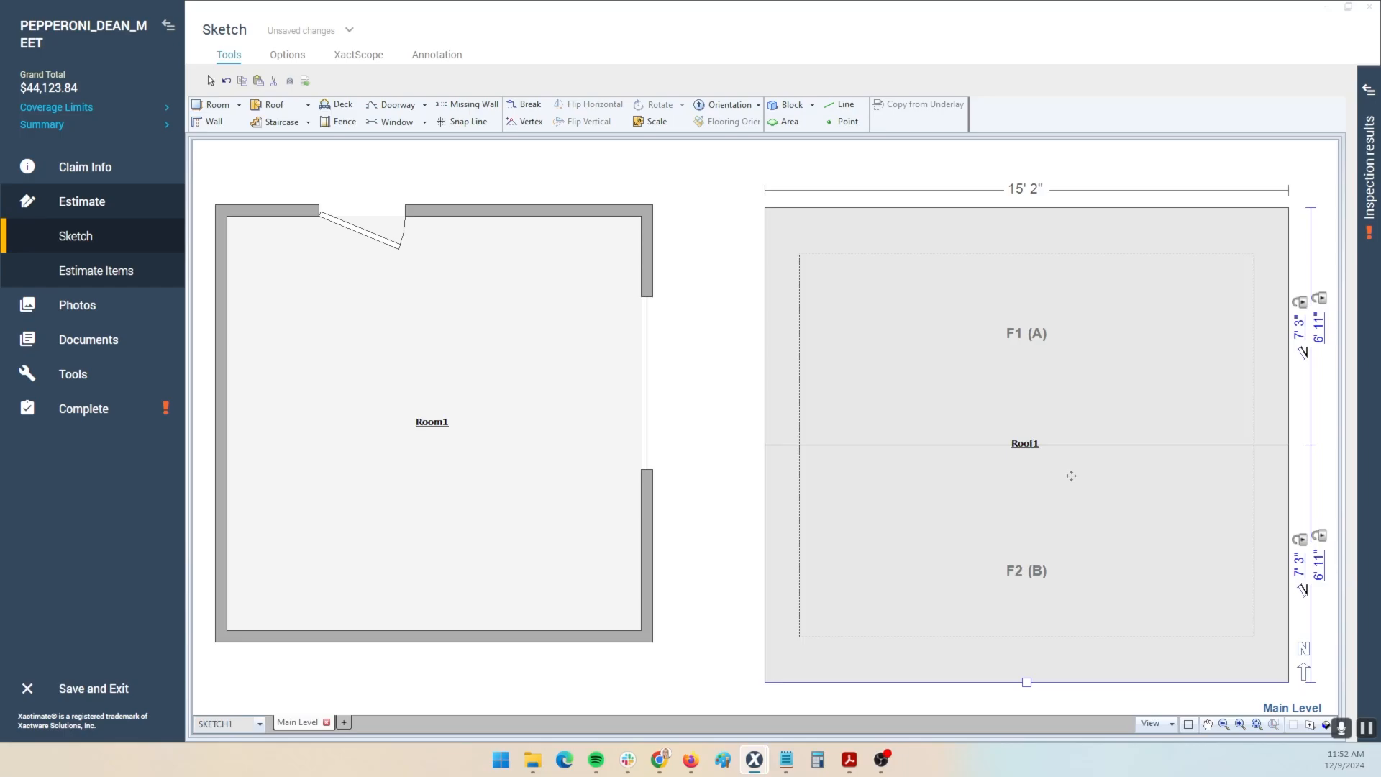
pyautogui.doubleClick(1016, 277)
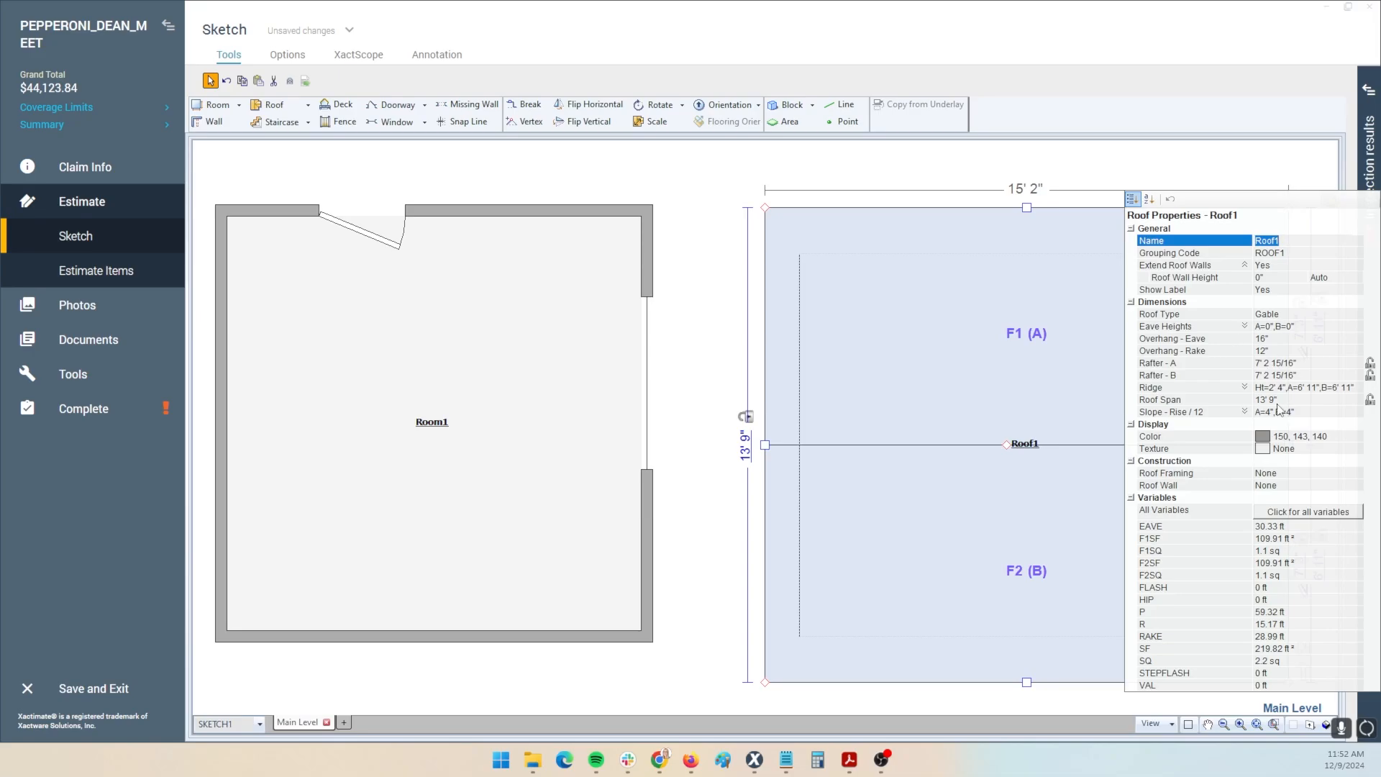
# - Expand Roof1's Slope - Rise / 12 setting and select the shared 4/12 value for facets A and B
pyautogui.click(1243, 412)
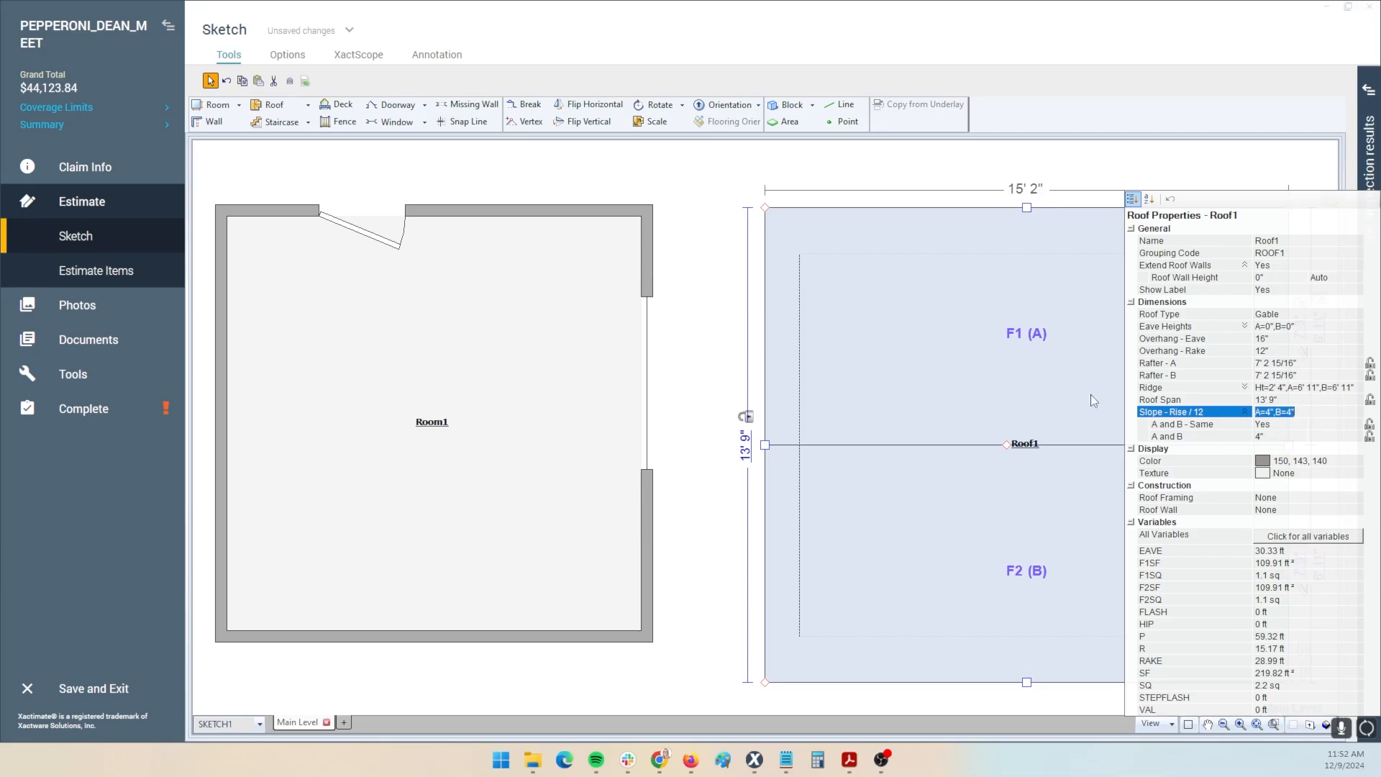
pyautogui.click(486, 386)
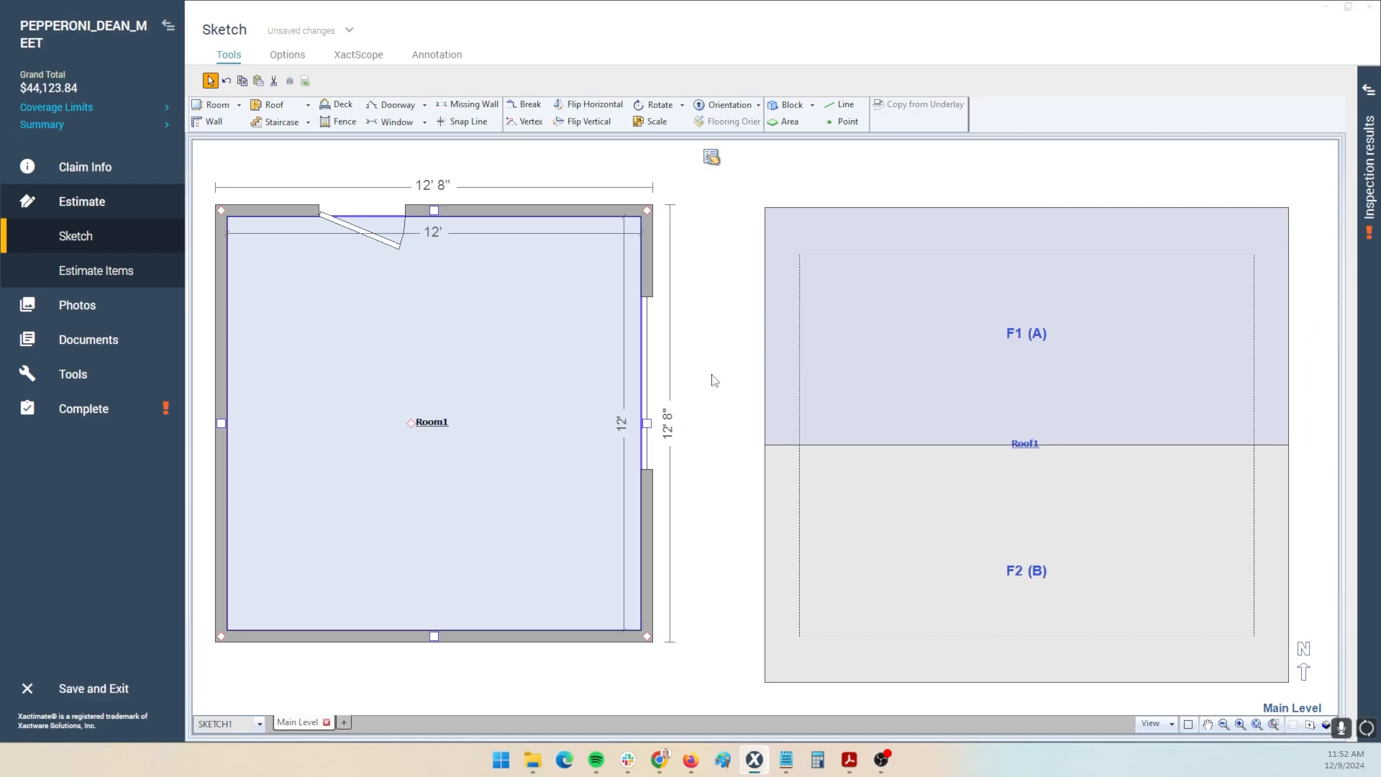
pyautogui.click(889, 398)
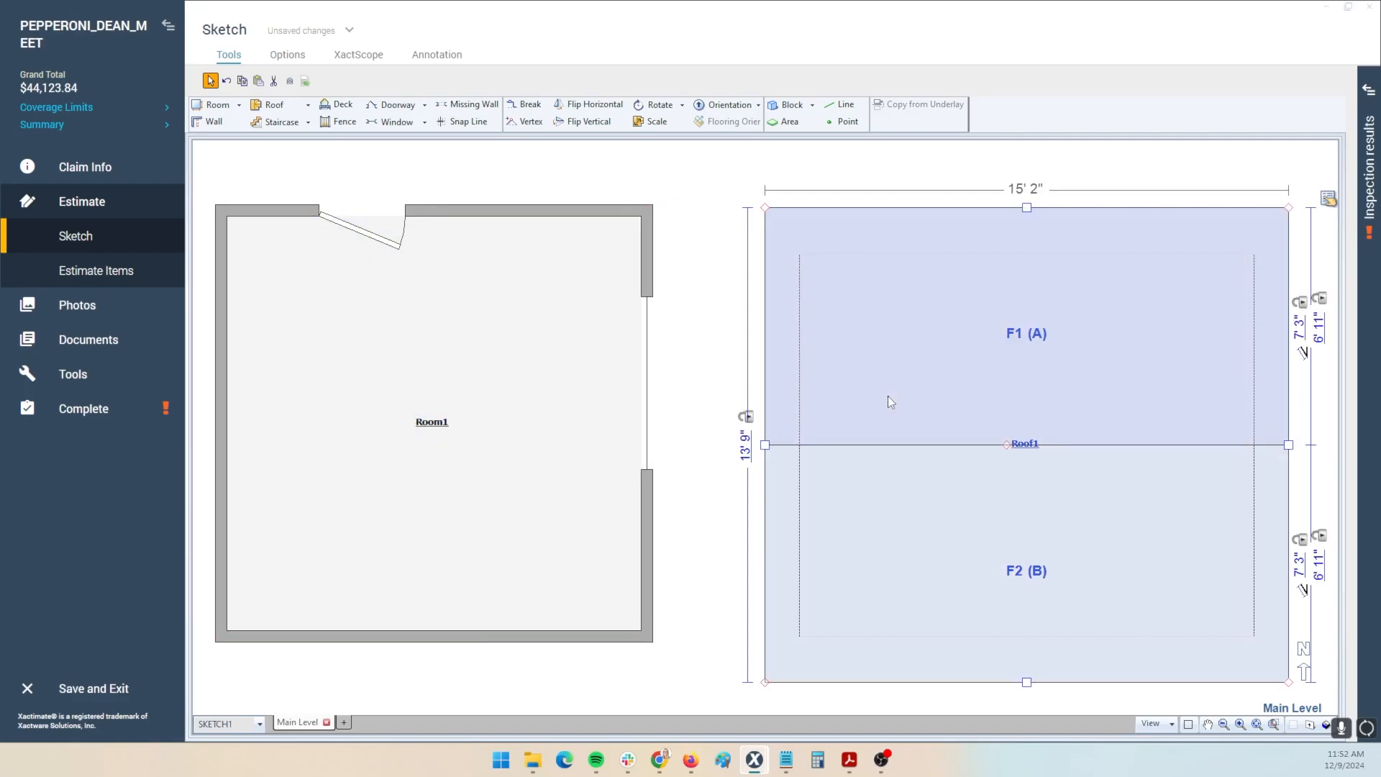
pyautogui.doubleClick(888, 396)
pyautogui.click(1266, 436)
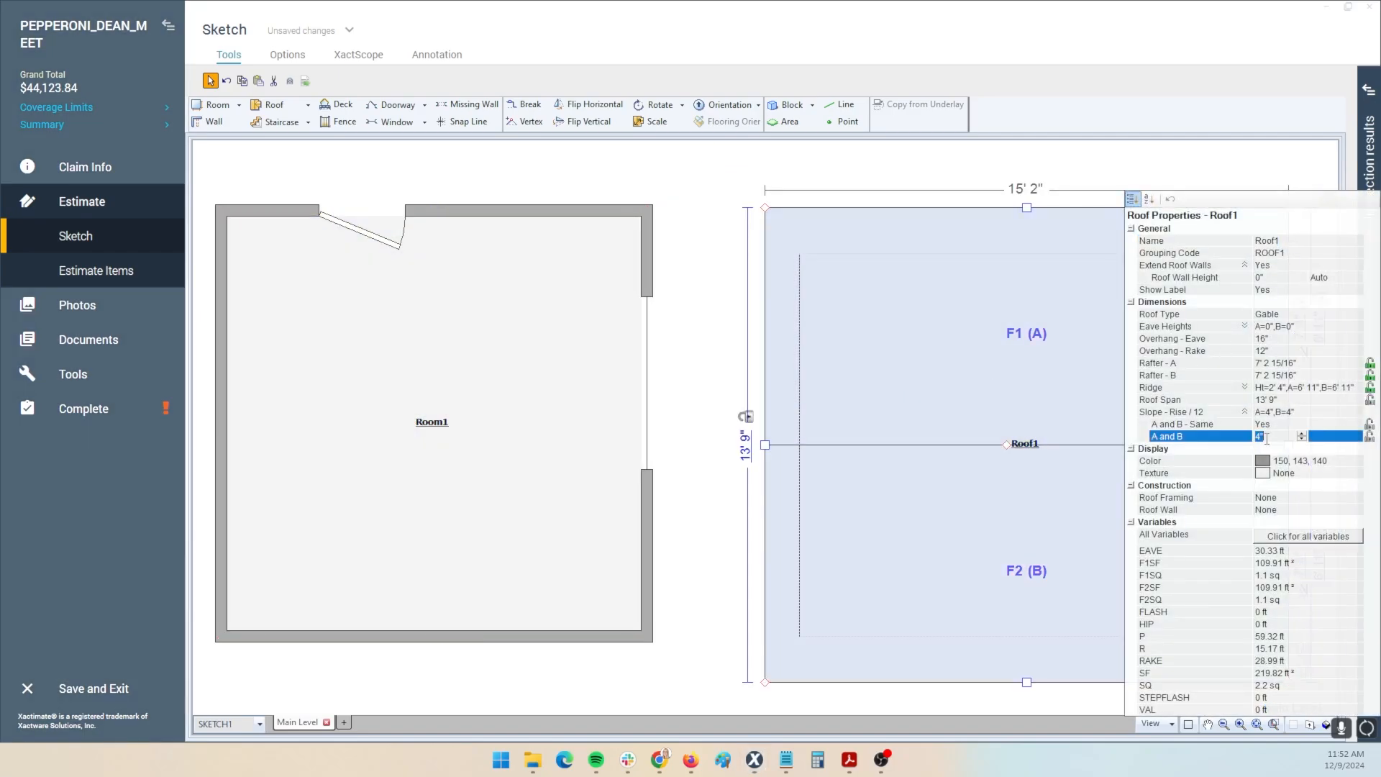